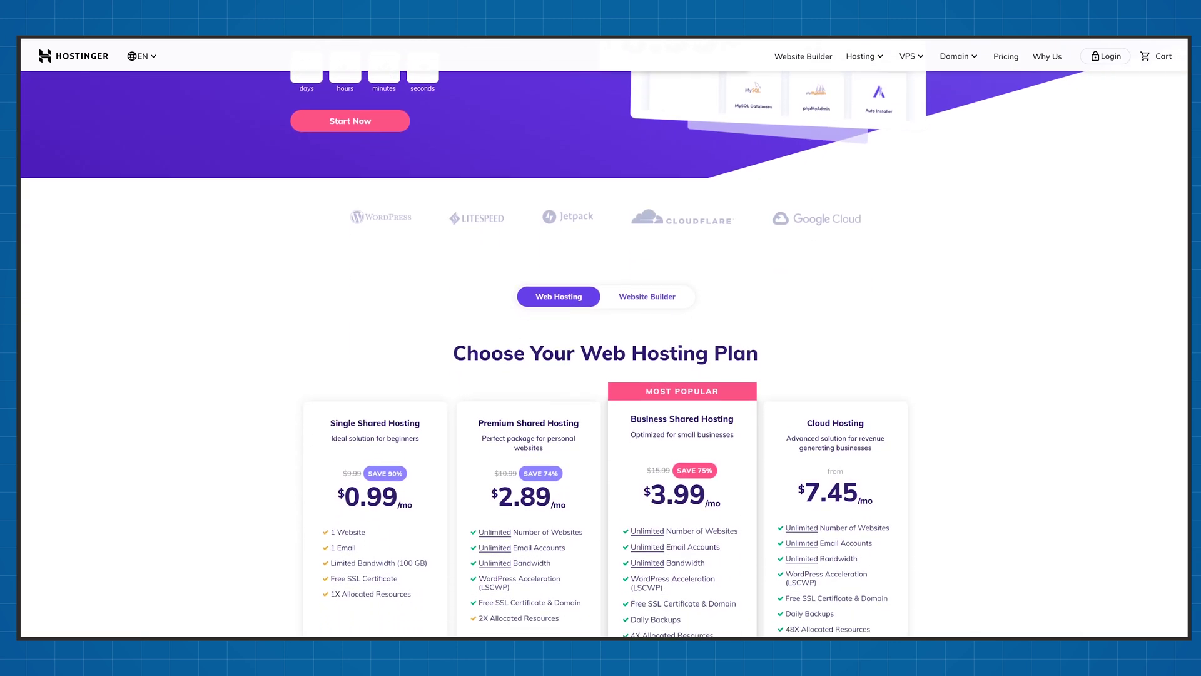
{"action": "scroll", "coordinate": [604, 353], "scroll_direction": "down", "scroll_amount": 1}
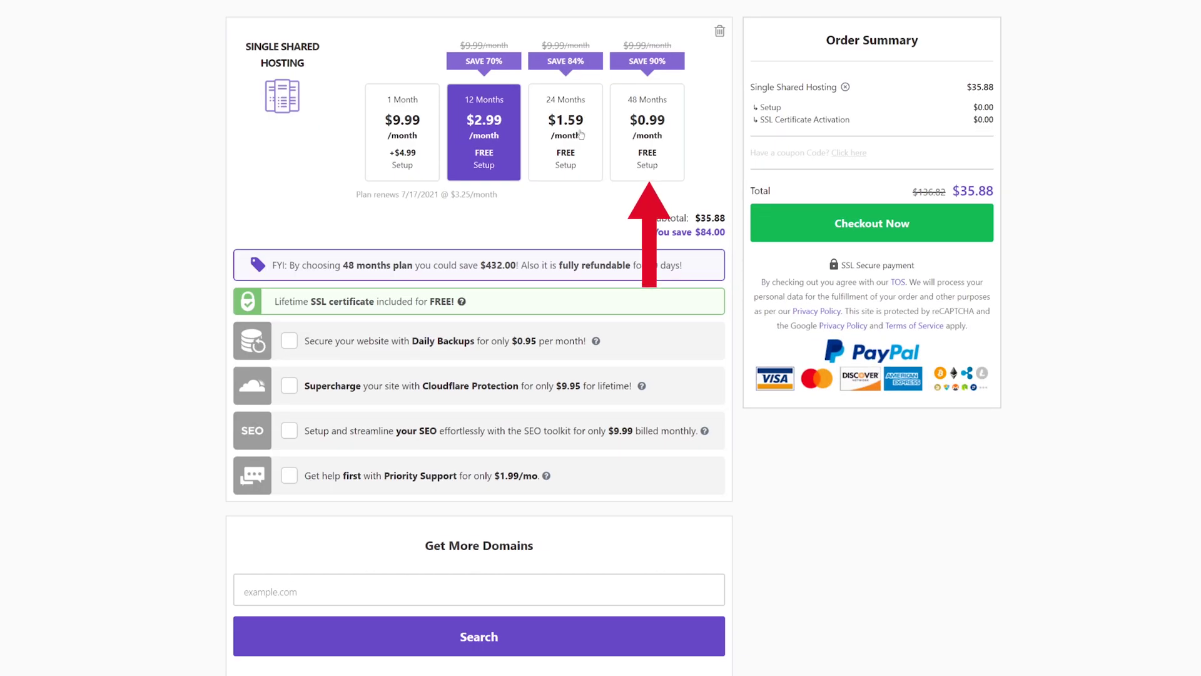
Choose 48-month billing, apply coupon EMITREVIEWS for a $42.77 total, and search emitreviews domains.
{"action": "left_click", "coordinate": [647, 133]}
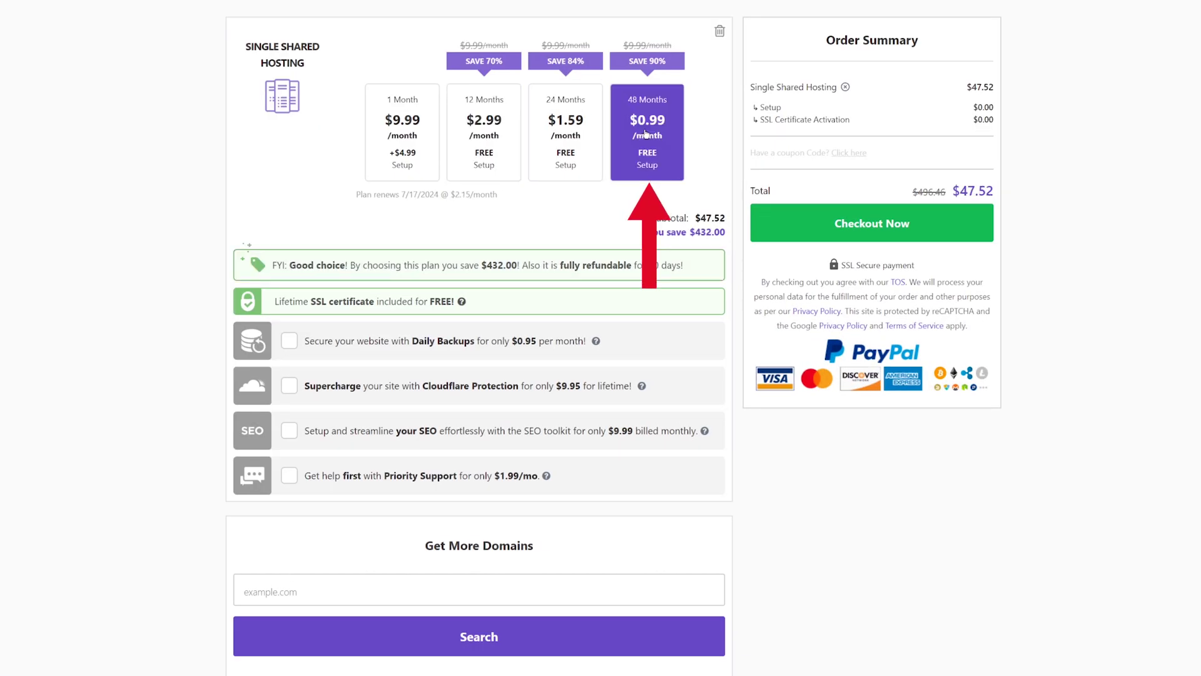
{"action": "left_click", "coordinate": [864, 153]}
{"action": "type", "text": "EMITREVIEWS"}
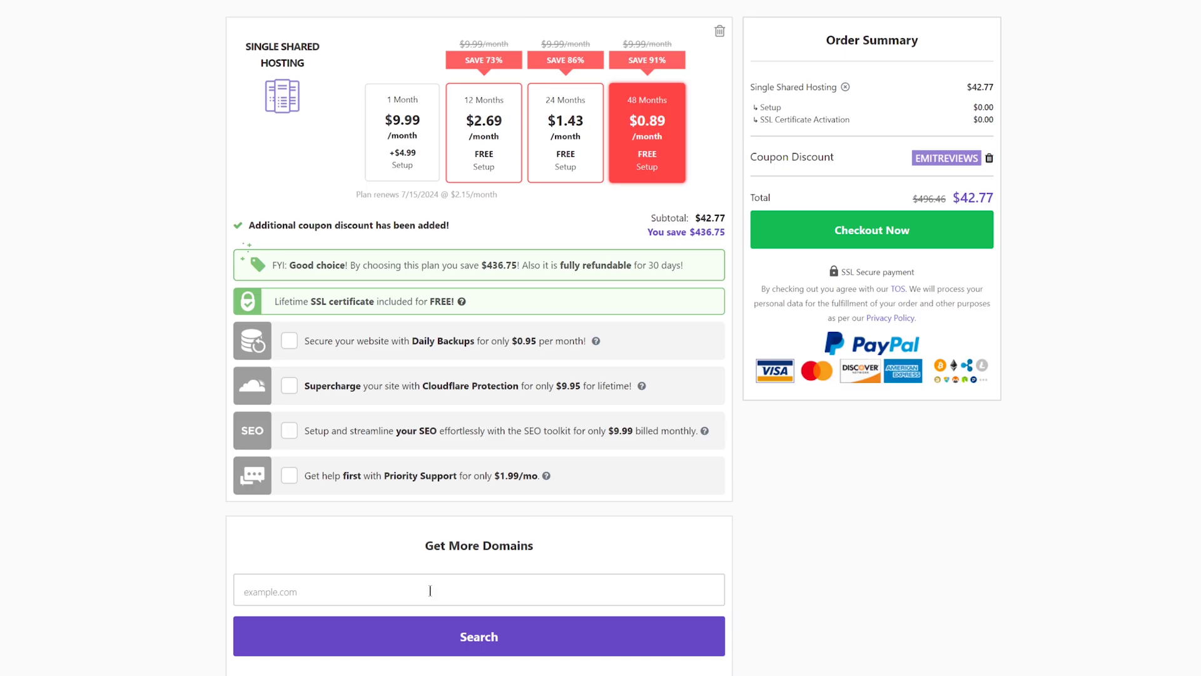
{"action": "type", "text": "itreviews"}
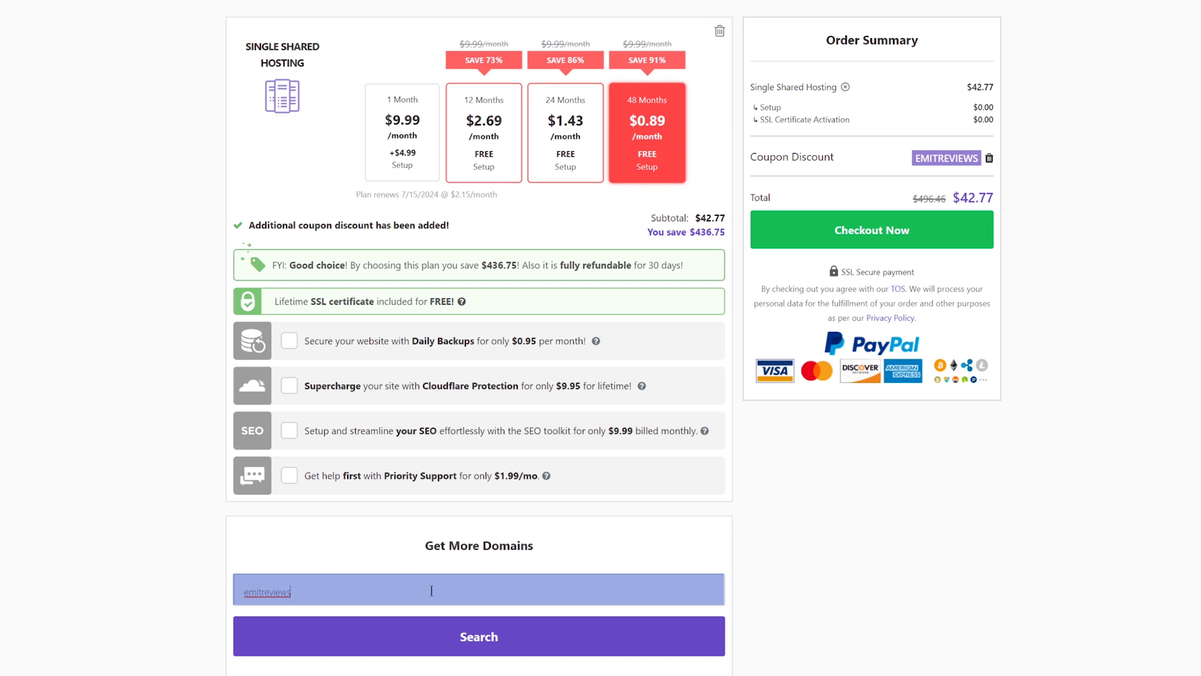
{"action": "left_click", "coordinate": [433, 636]}
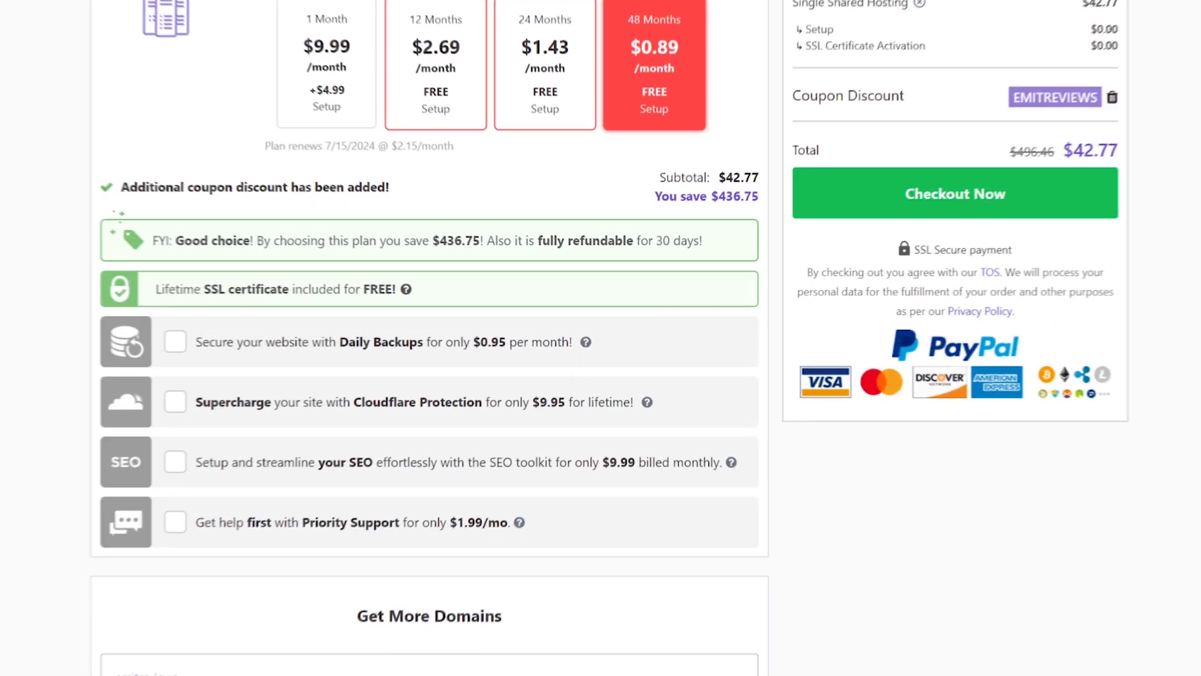
Add the emitreviews.tech domain from the search results to the cart.
{"action": "scroll", "coordinate": [553, 459], "scroll_direction": "down", "scroll_amount": 10}
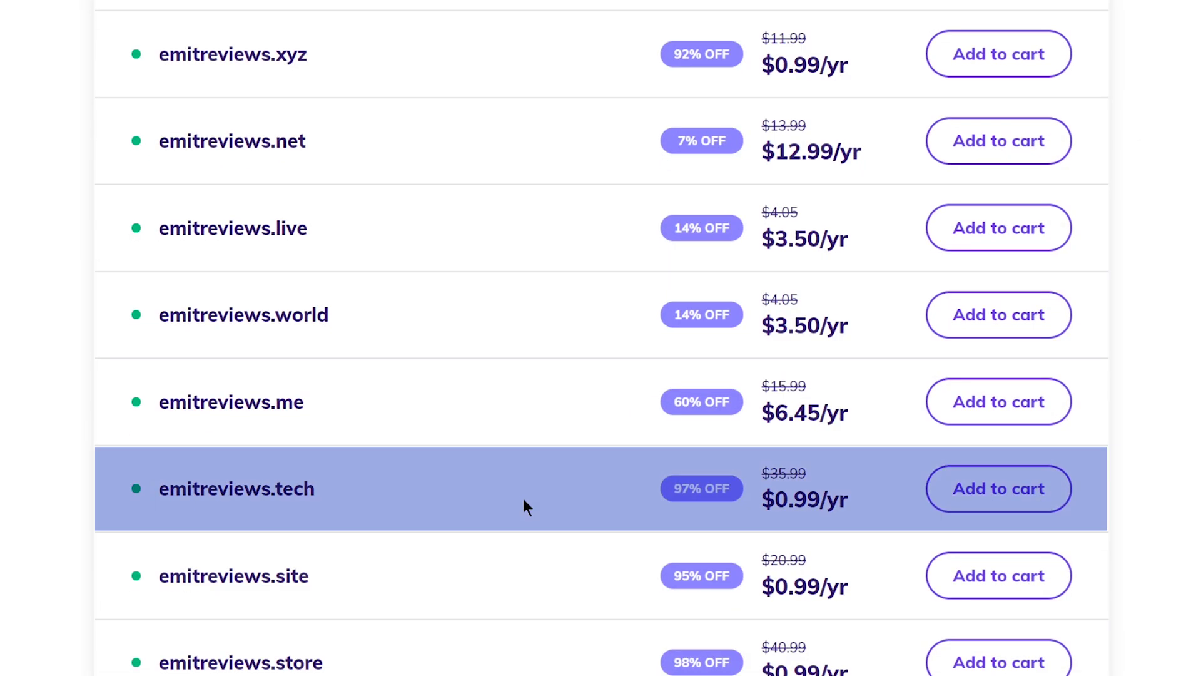
{"action": "left_click", "coordinate": [927, 498]}
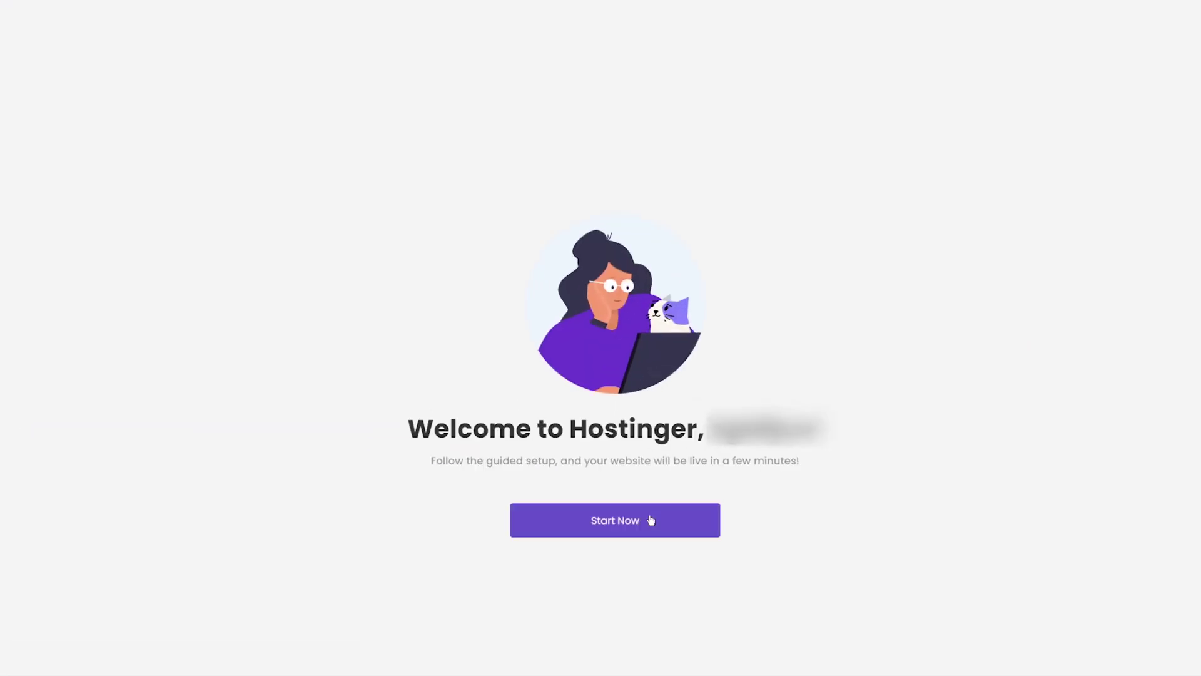
Register emitreviews.tech as the site domain, filling the owner's contact details from the saved address.
{"action": "left_click", "coordinate": [651, 520]}
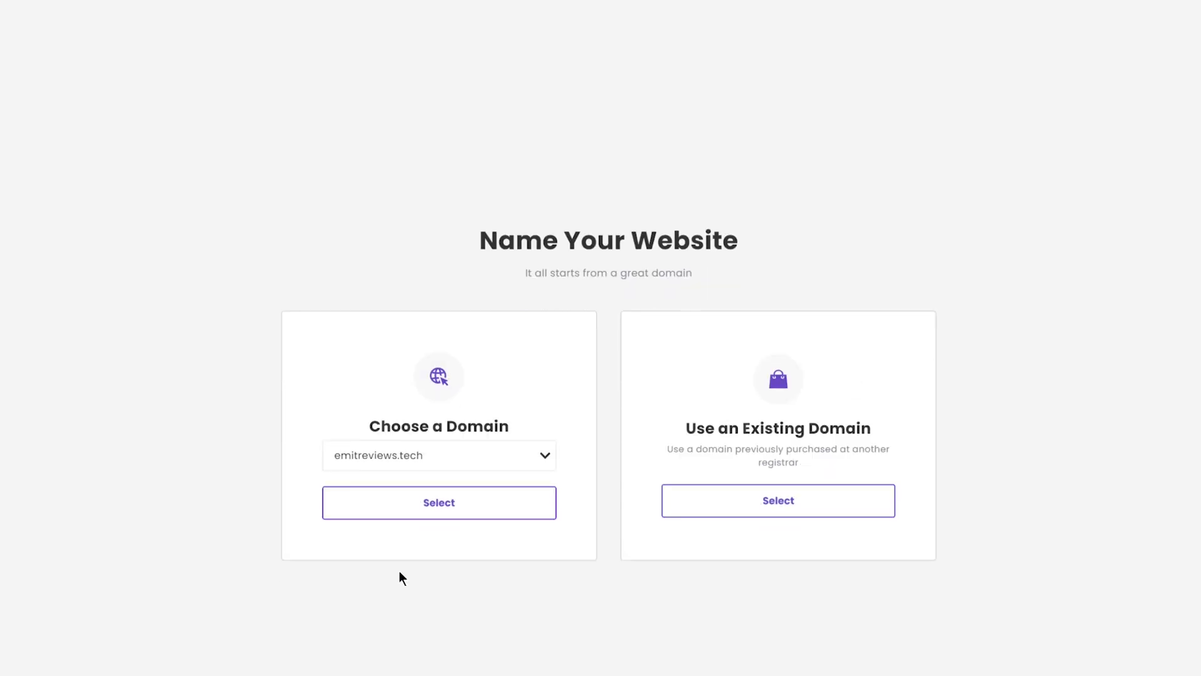
{"action": "left_click", "coordinate": [467, 498]}
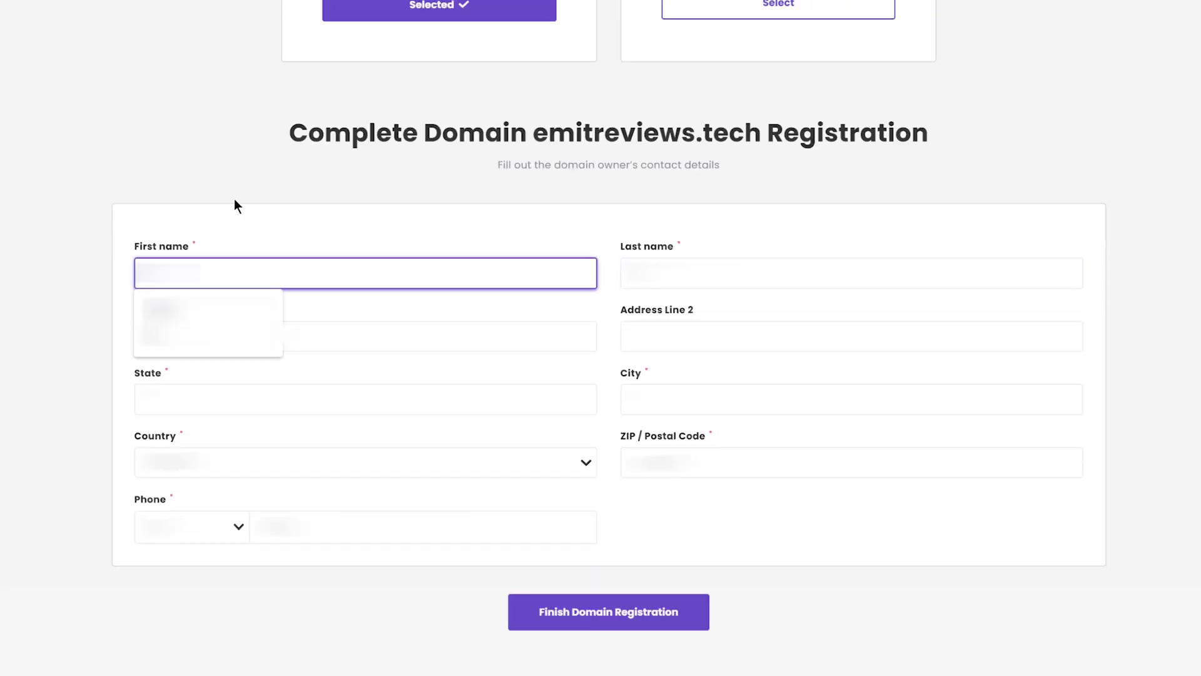
{"action": "key", "text": "Tab"}
{"action": "key", "text": "Tab"}
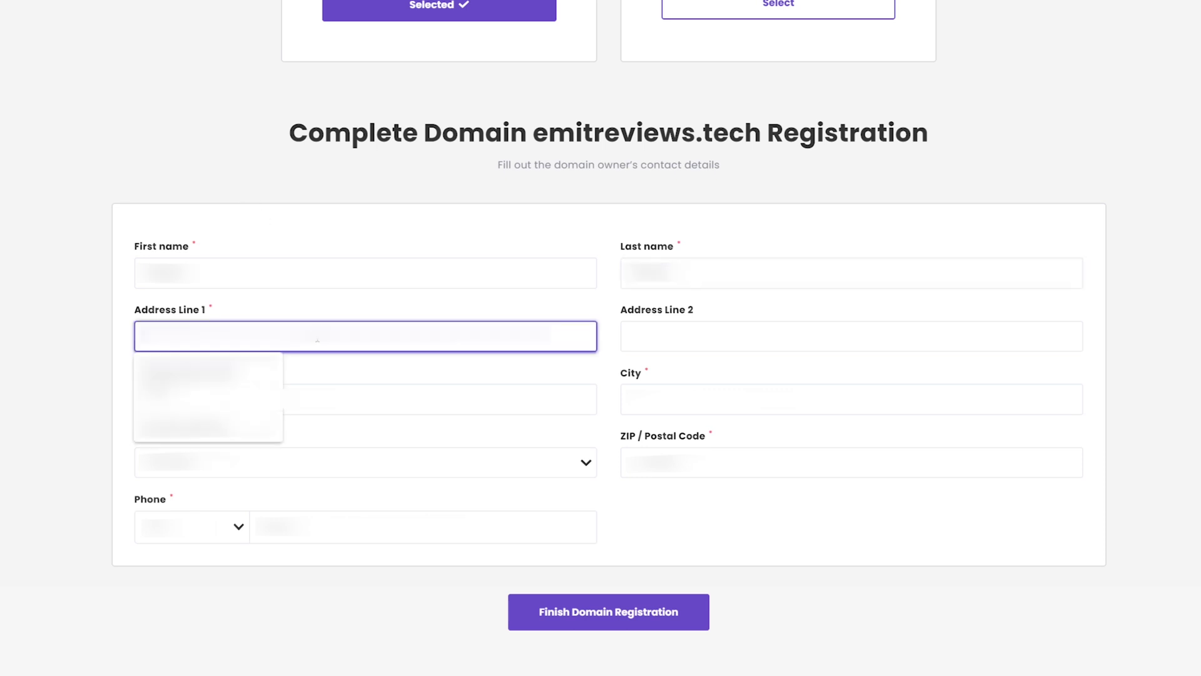
{"action": "key", "text": "Down"}
{"action": "key", "text": "Return"}
{"action": "left_click", "coordinate": [748, 326]}
{"action": "left_click", "coordinate": [803, 519]}
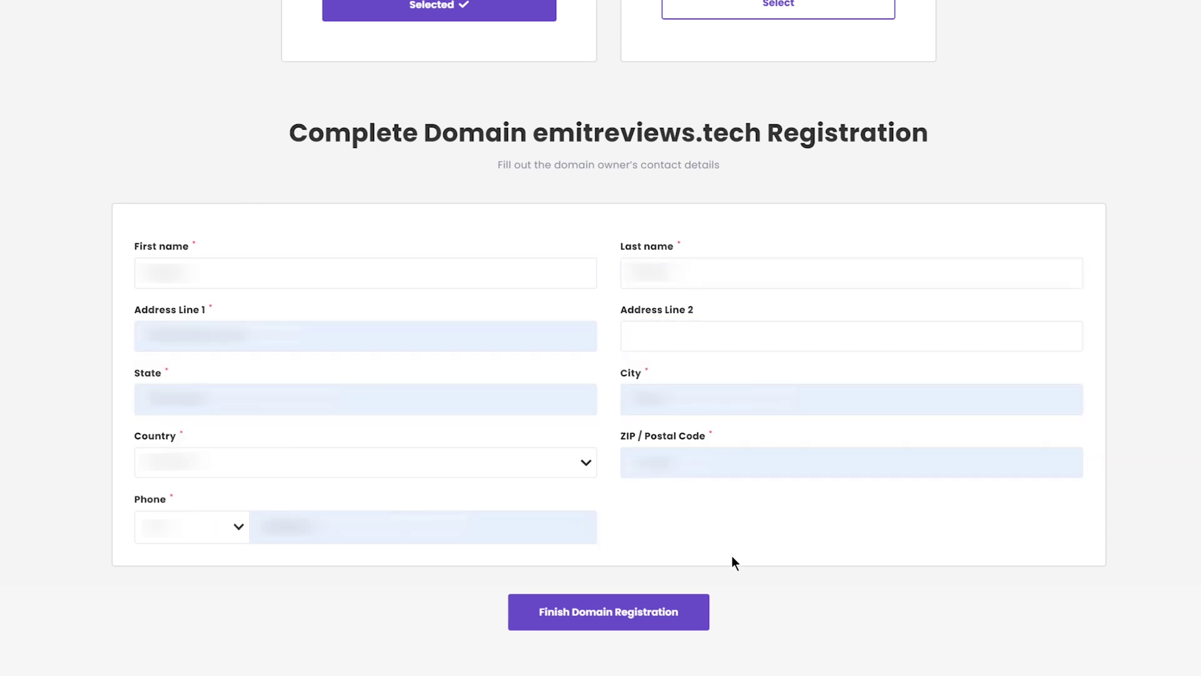
{"action": "left_click", "coordinate": [664, 606]}
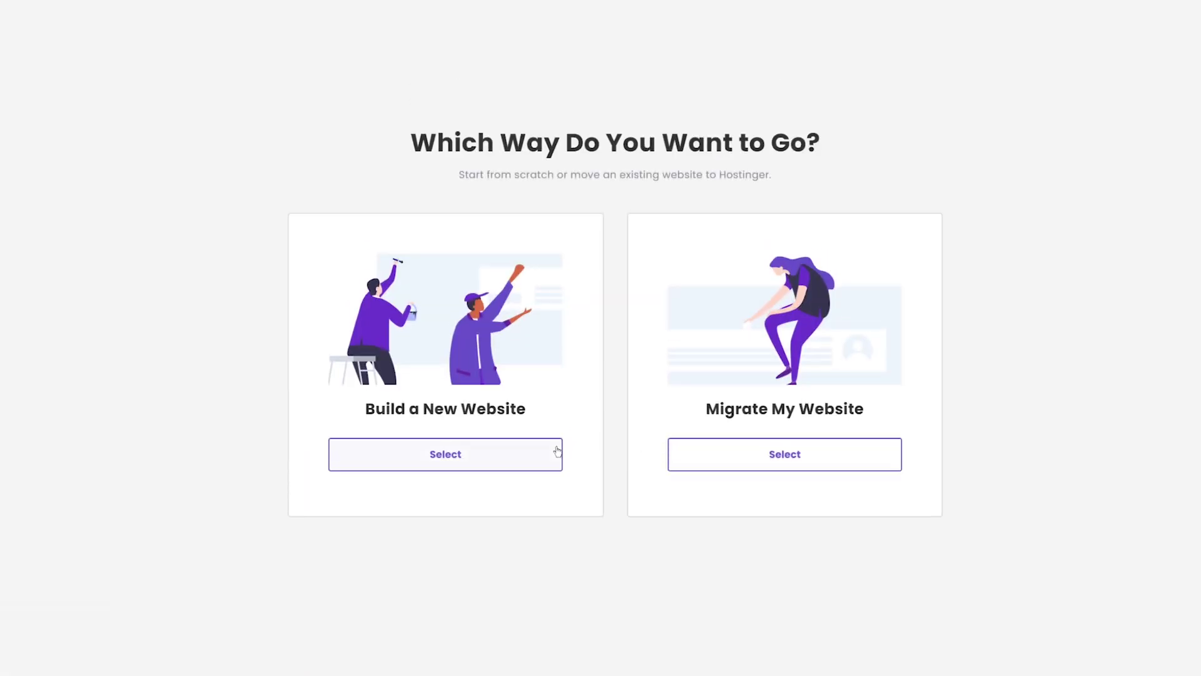
Build a new WordPress website and create its admin account with a password.
{"action": "left_click", "coordinate": [514, 459]}
{"action": "left_click", "coordinate": [232, 440]}
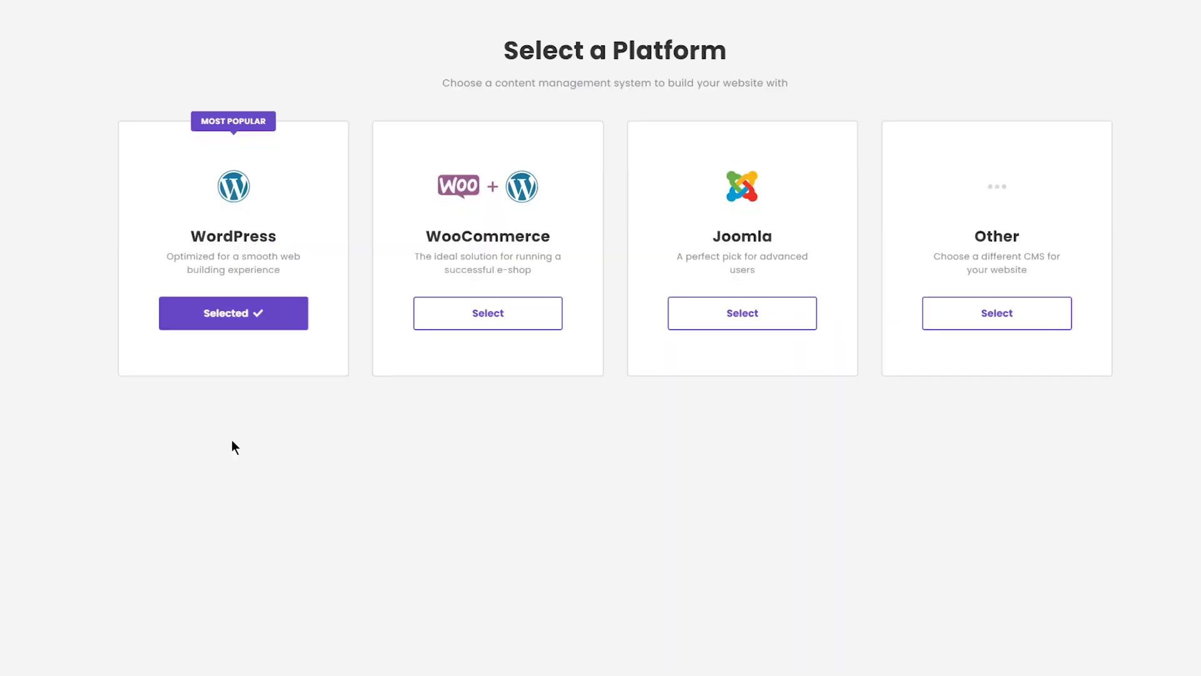
{"action": "left_click", "coordinate": [668, 549]}
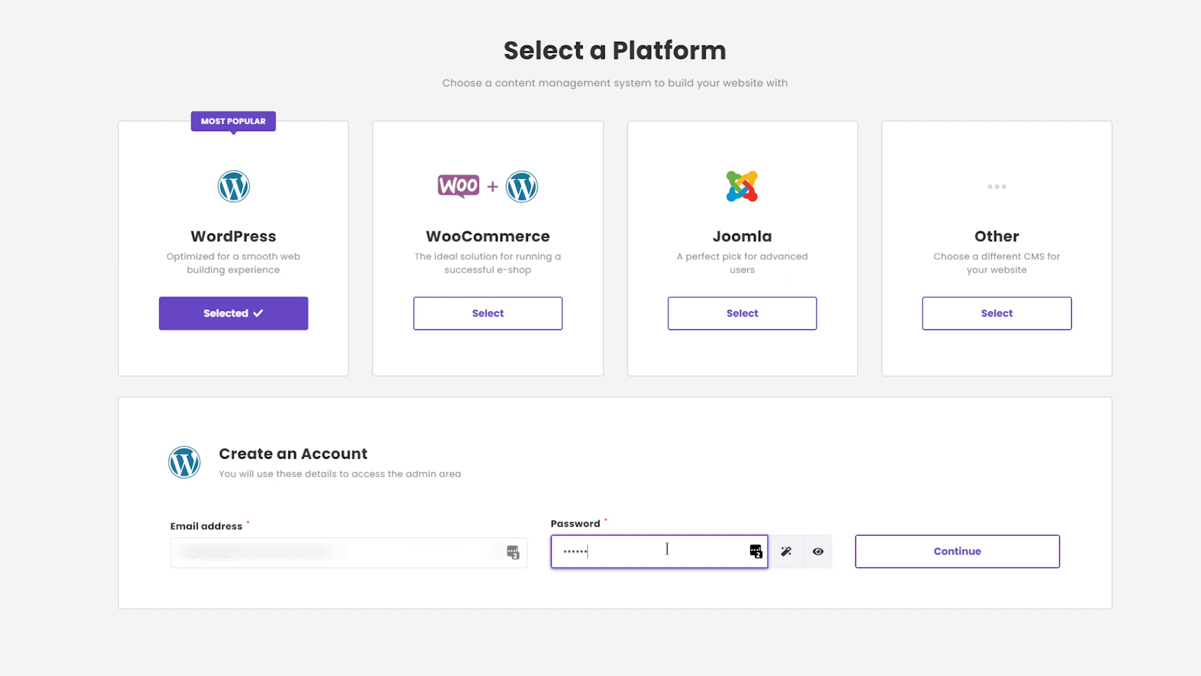
{"action": "left_click", "coordinate": [945, 550]}
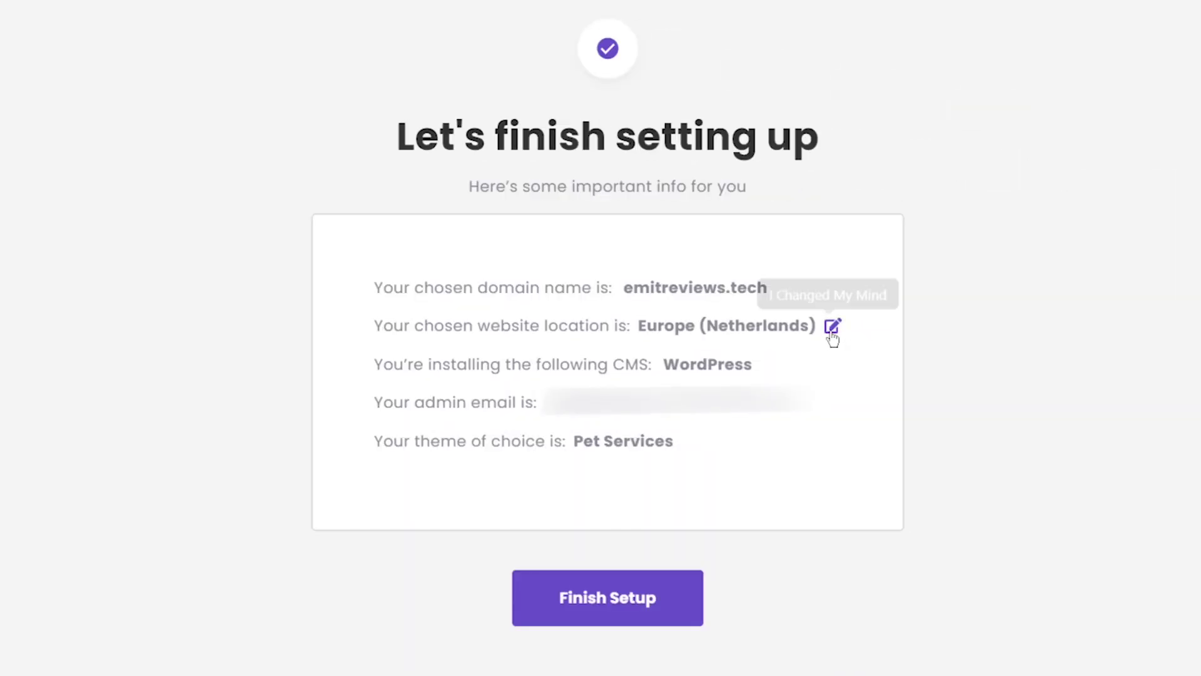
Skip template selection and continue setup without a template.
{"action": "left_click", "coordinate": [832, 327]}
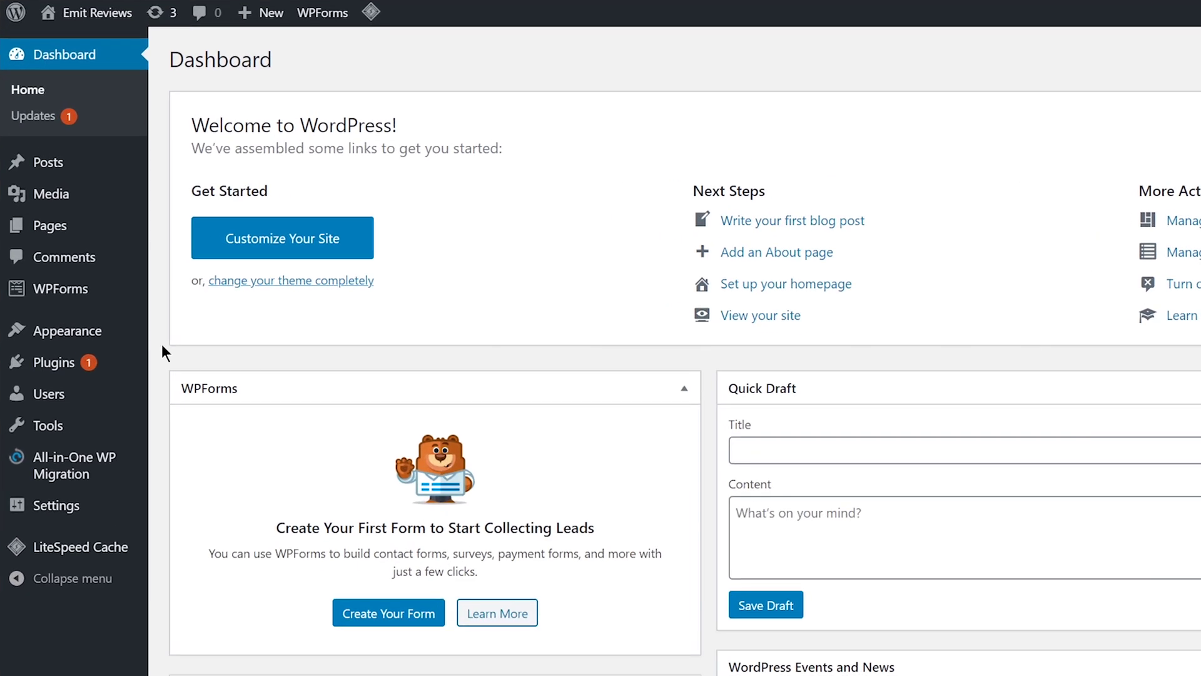
Search the theme library for 'popularis' to install Popularis Writer, then go to the Posts list.
{"action": "mouse_move", "coordinate": [62, 206]}
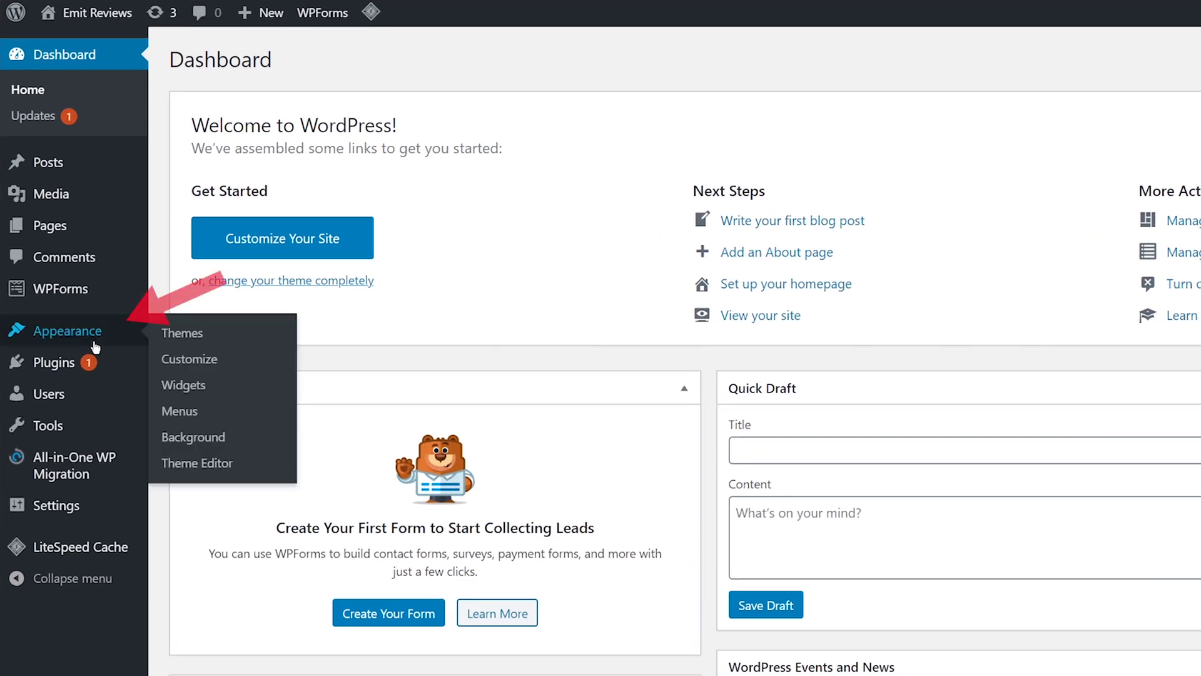
{"action": "left_click", "coordinate": [186, 334]}
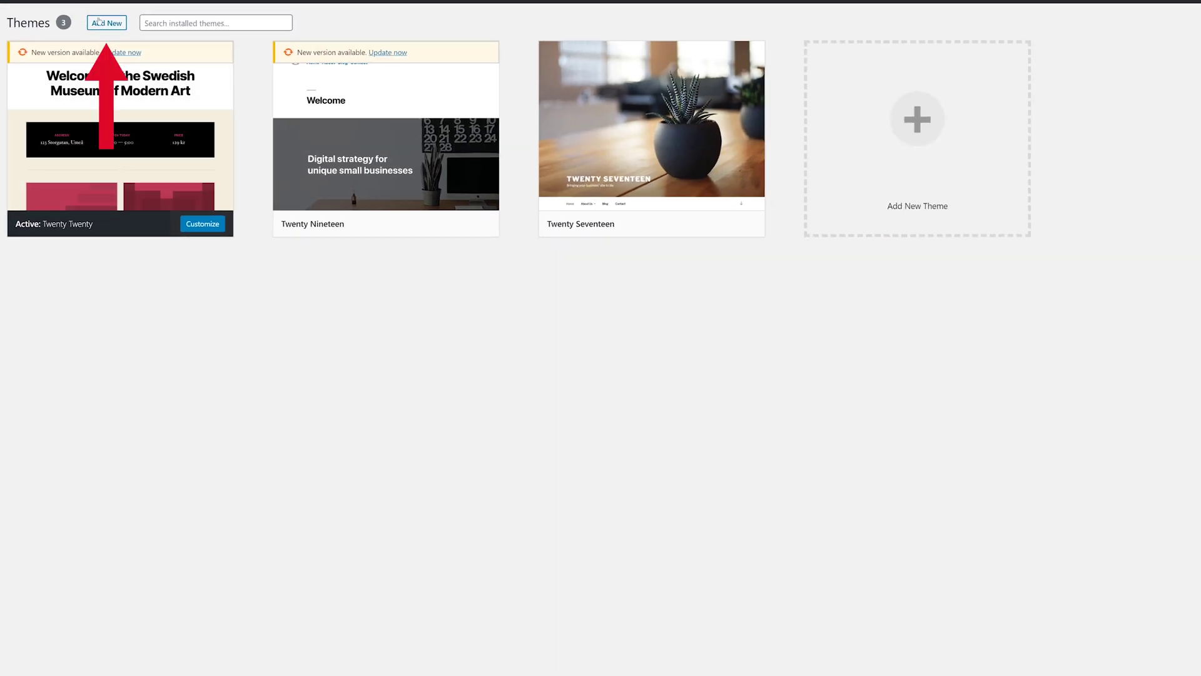
{"action": "left_click", "coordinate": [99, 22]}
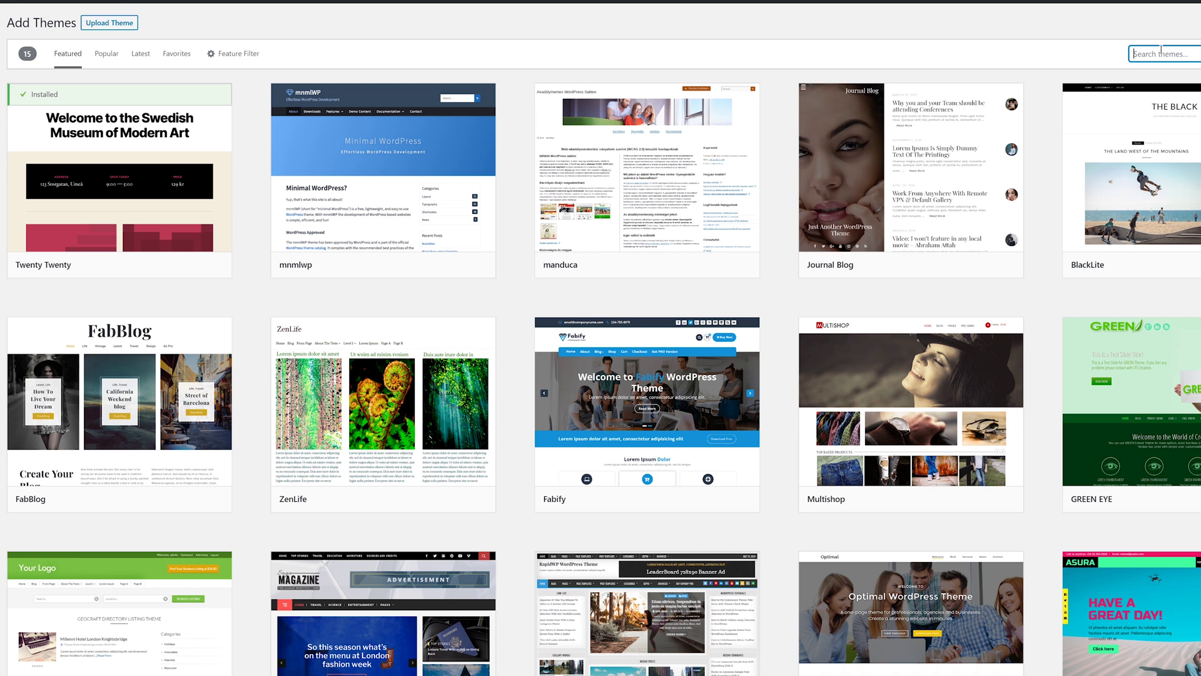
{"action": "type", "text": "popula"}
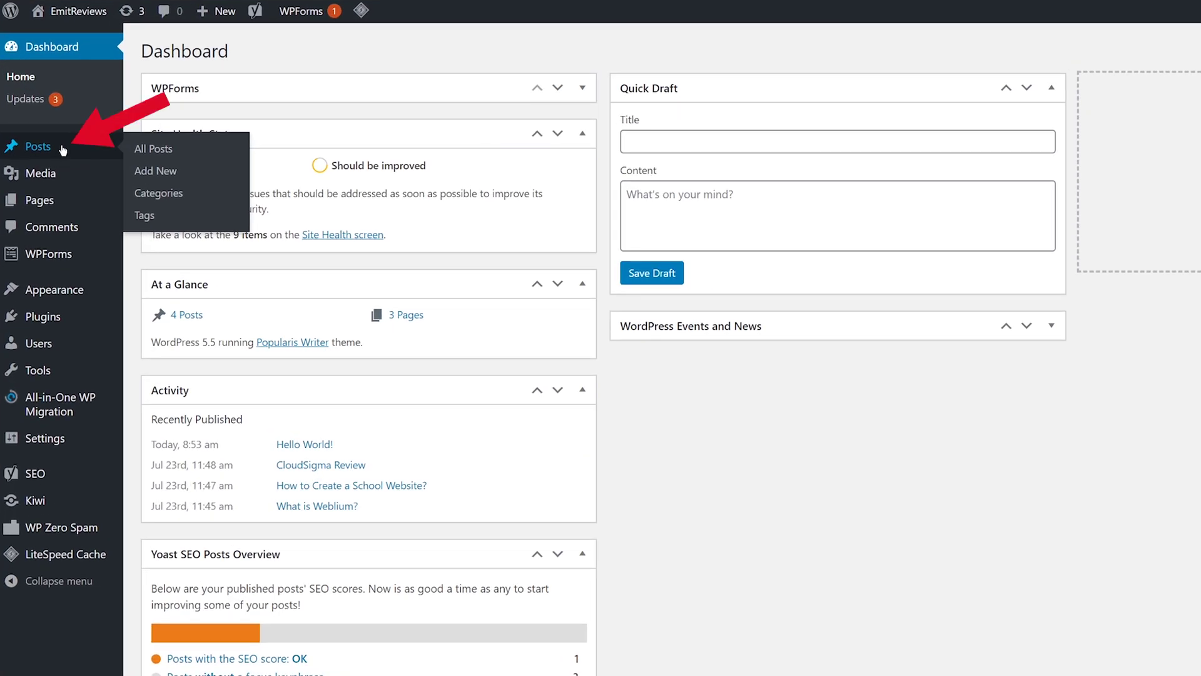
{"action": "left_click", "coordinate": [54, 127]}
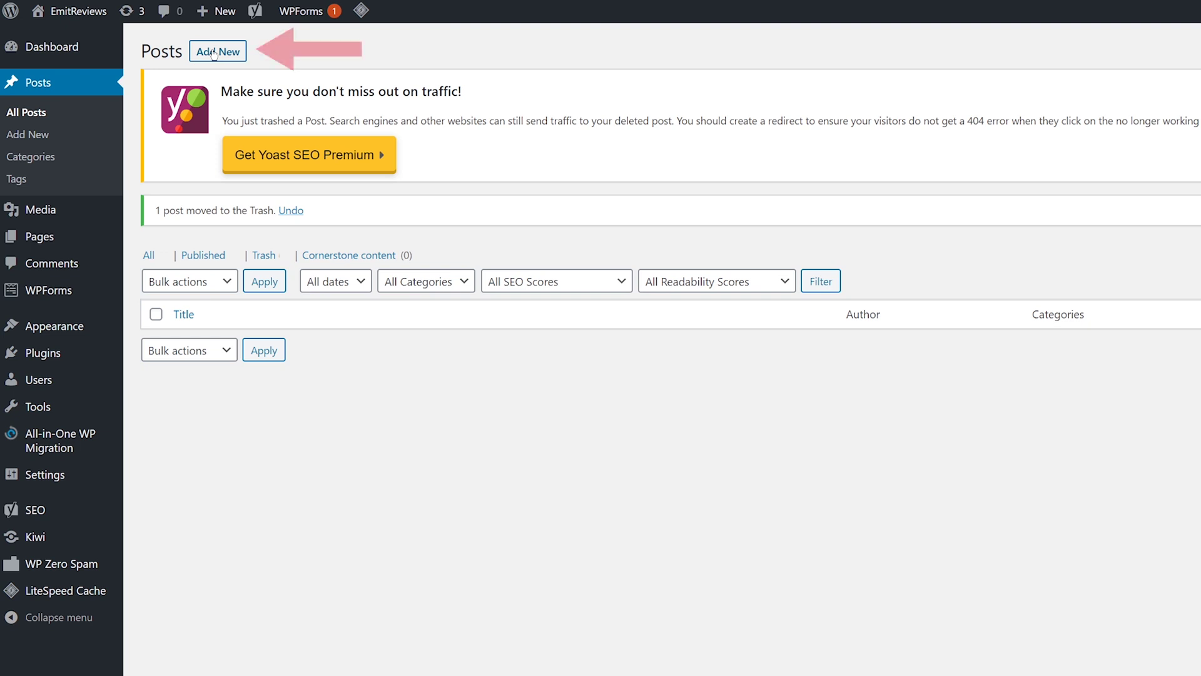
Create a new post titled 'What is Weblium?' and paste three introductory paragraphs into its body.
{"action": "left_click", "coordinate": [213, 53]}
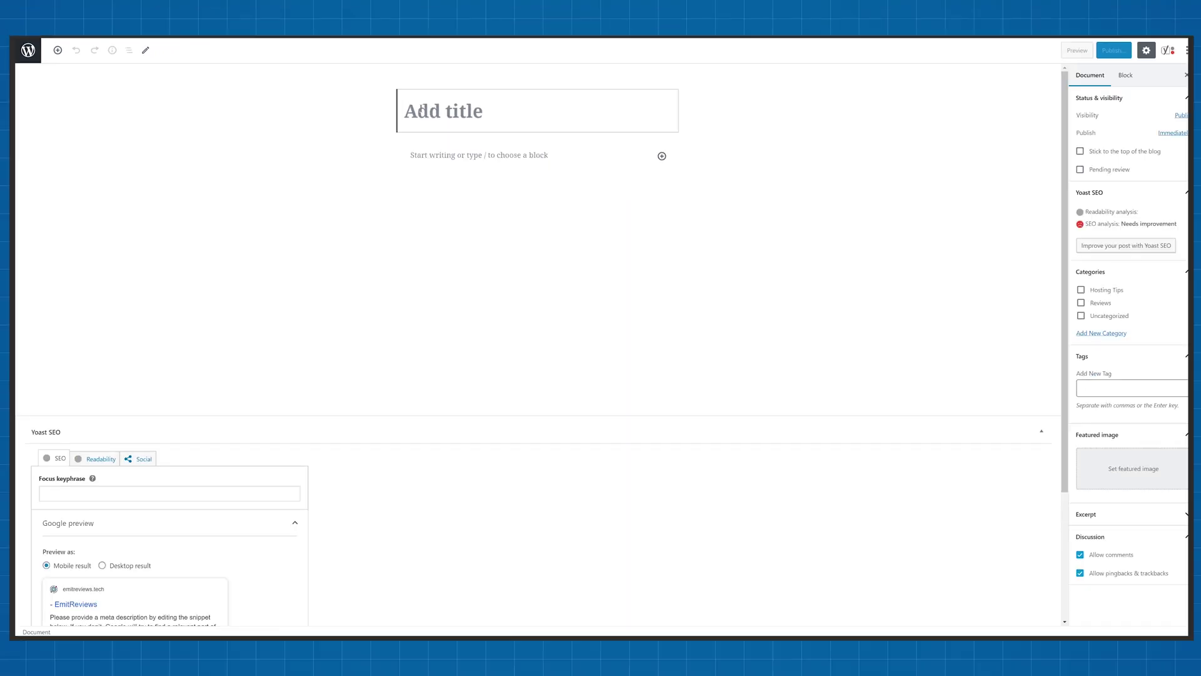
{"action": "type", "text": "Wh"}
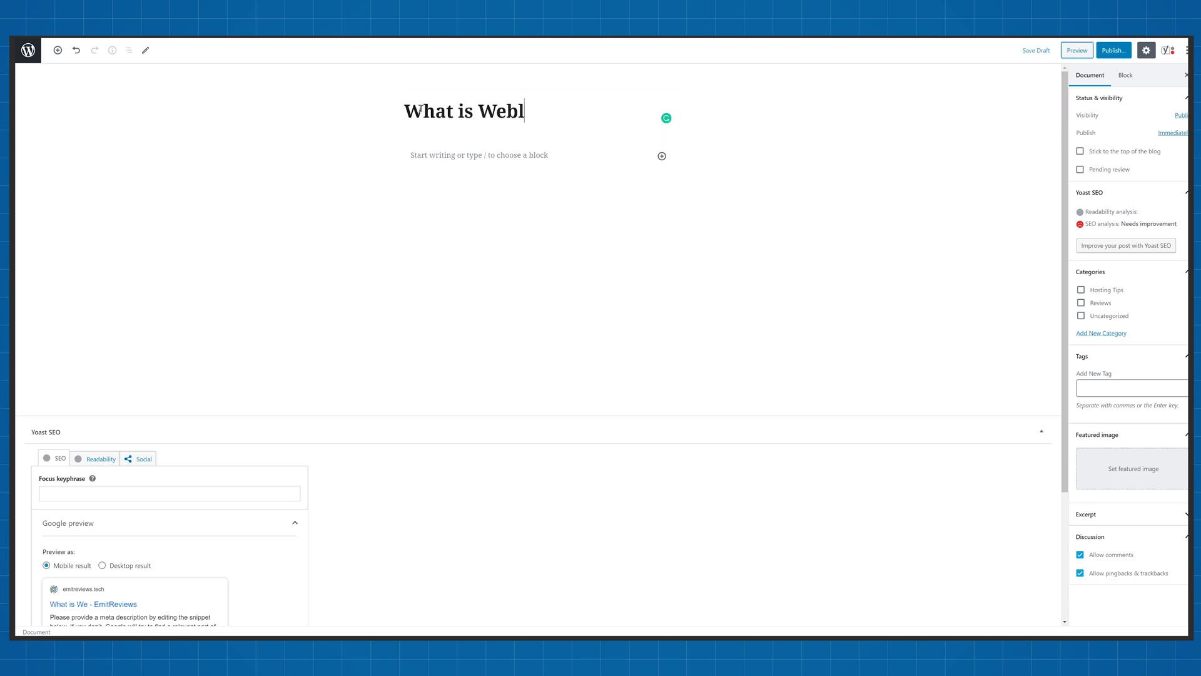
{"action": "left_click", "coordinate": [457, 155]}
{"action": "right_click", "coordinate": [451, 157]}
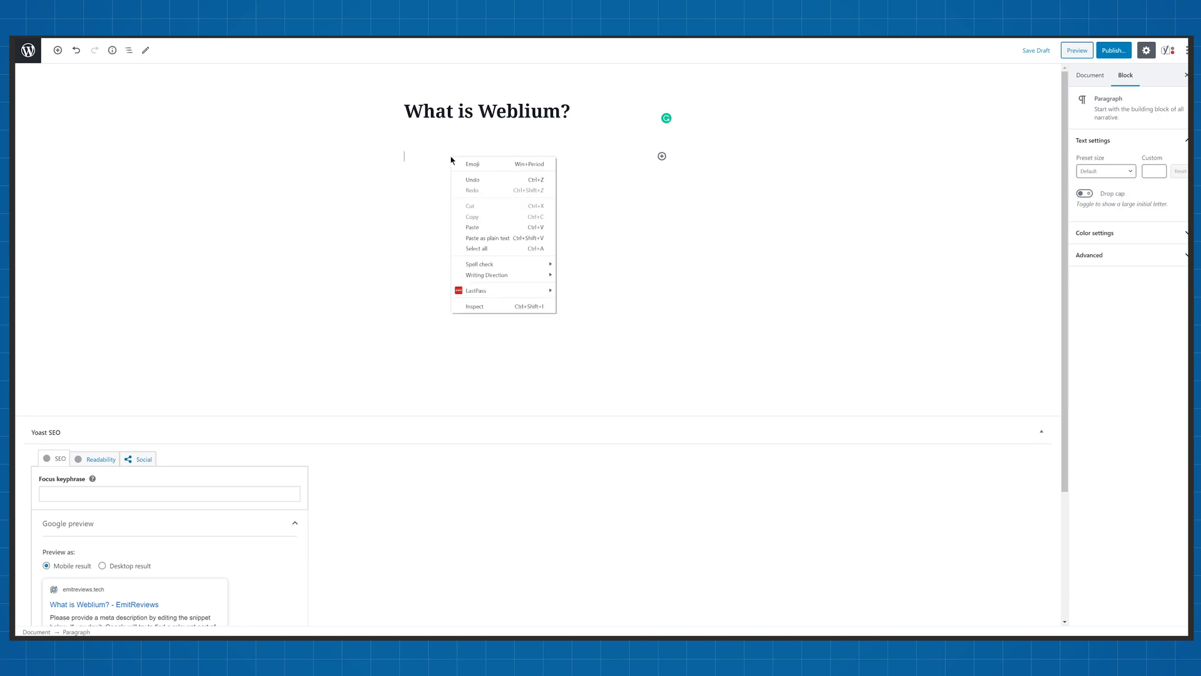
{"action": "left_click", "coordinate": [472, 228]}
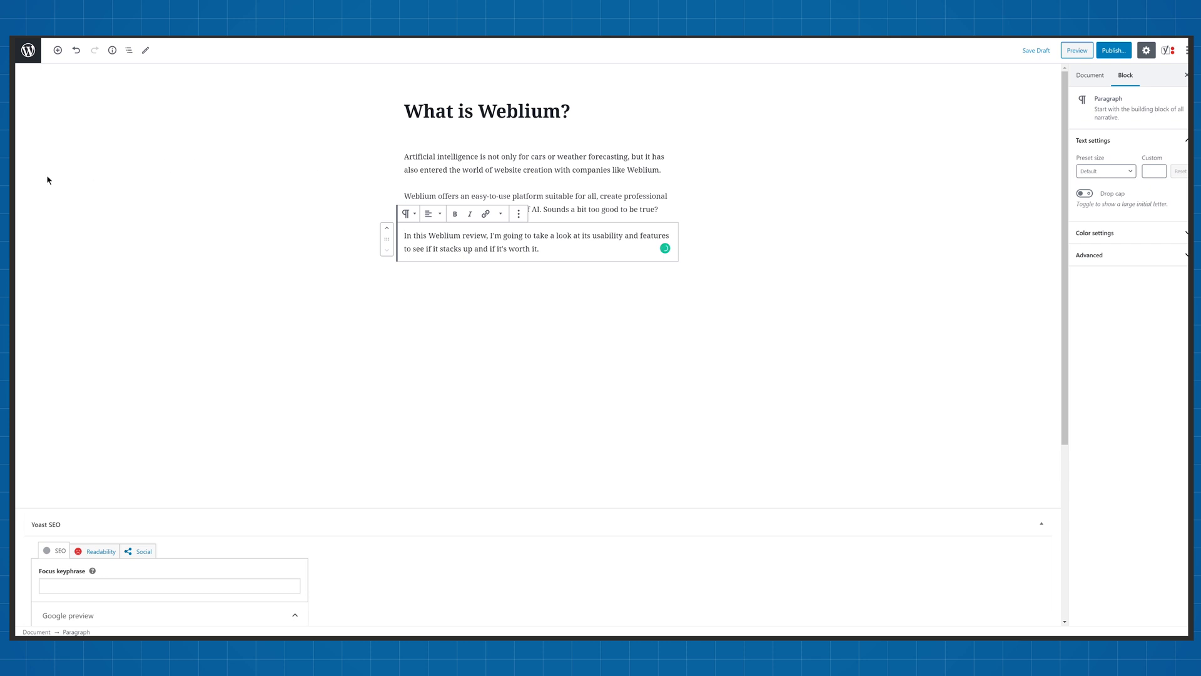
{"action": "left_click", "coordinate": [213, 362]}
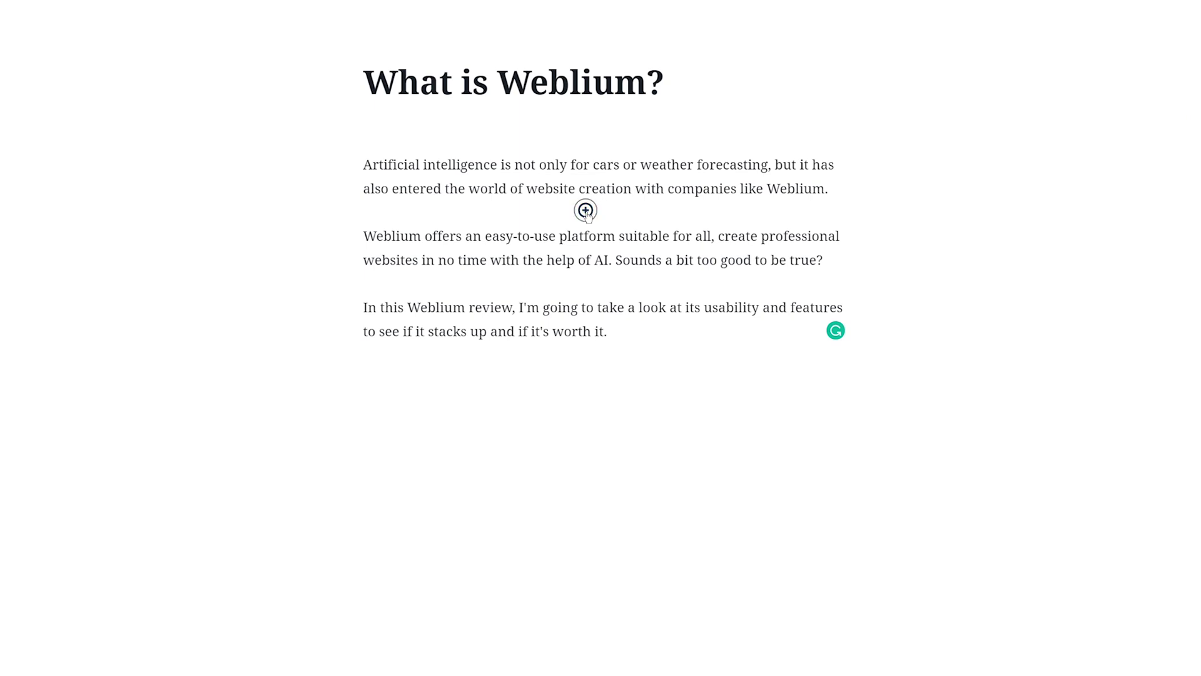
Add an Image block after the first paragraph and upload image14.jpg from Desktop > images.
{"action": "left_click", "coordinate": [586, 211]}
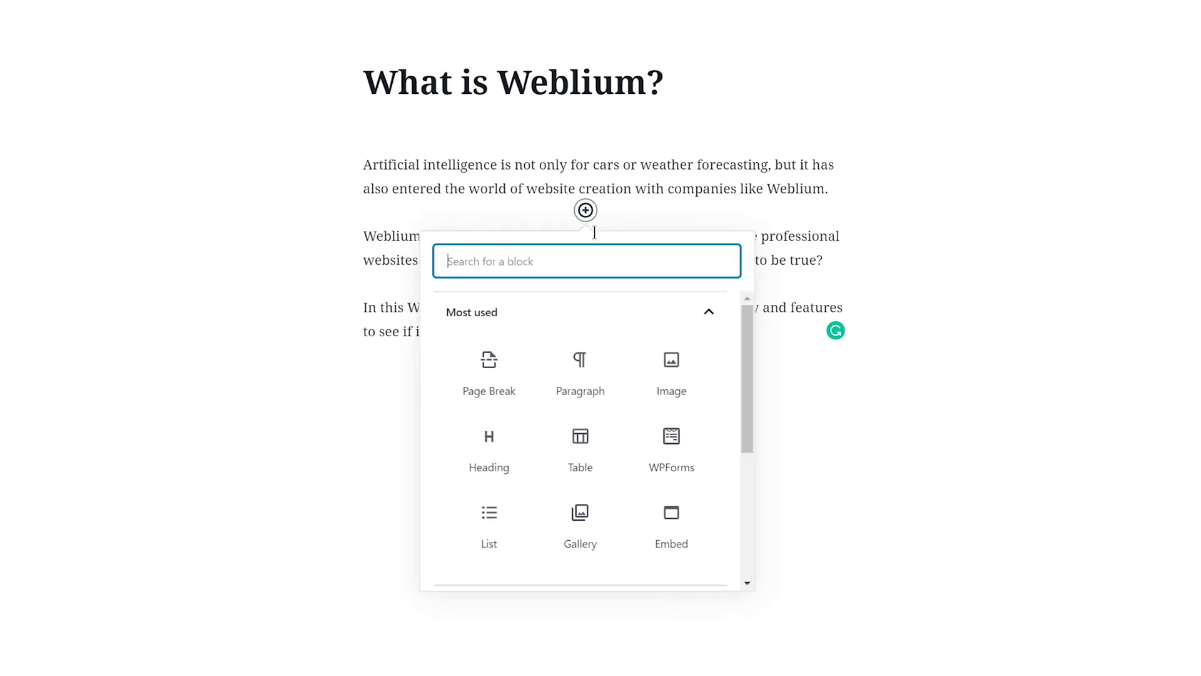
{"action": "left_click", "coordinate": [688, 389]}
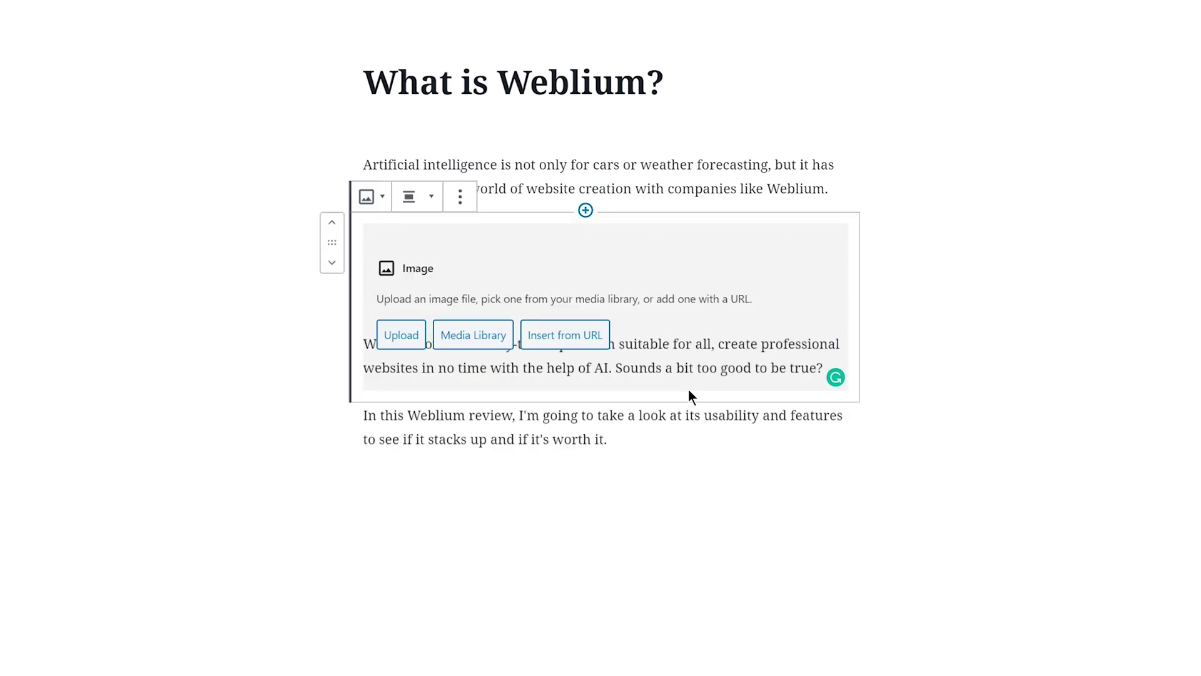
{"action": "left_click", "coordinate": [388, 337]}
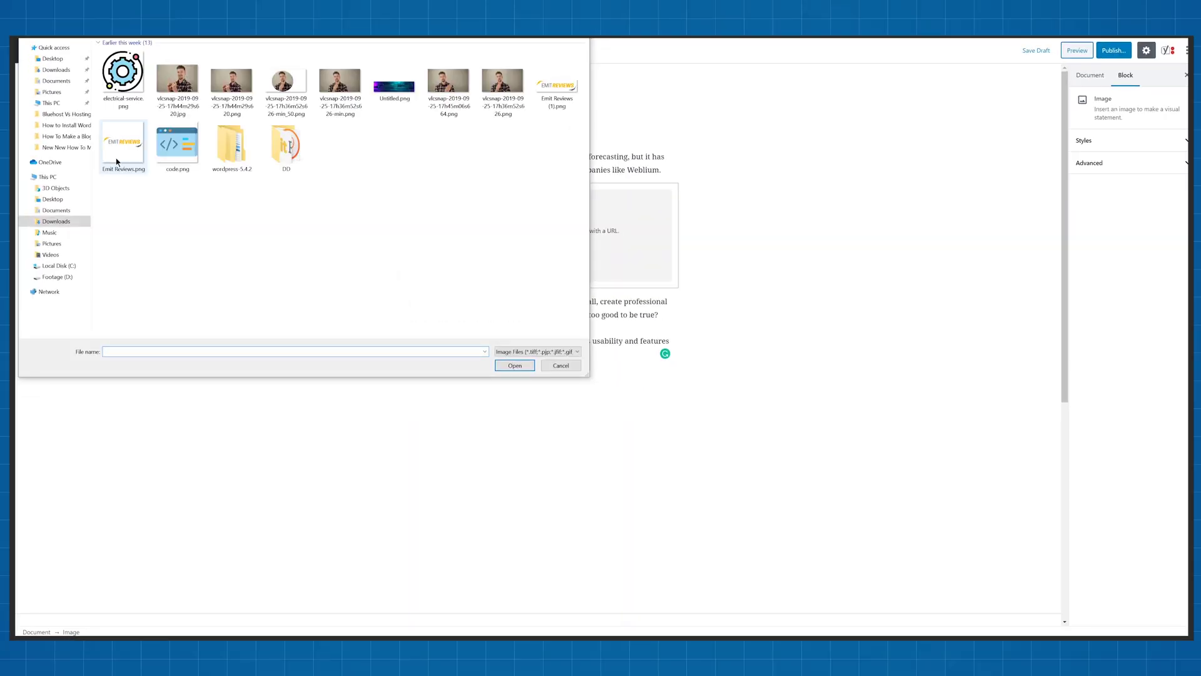
{"action": "left_click", "coordinate": [53, 199]}
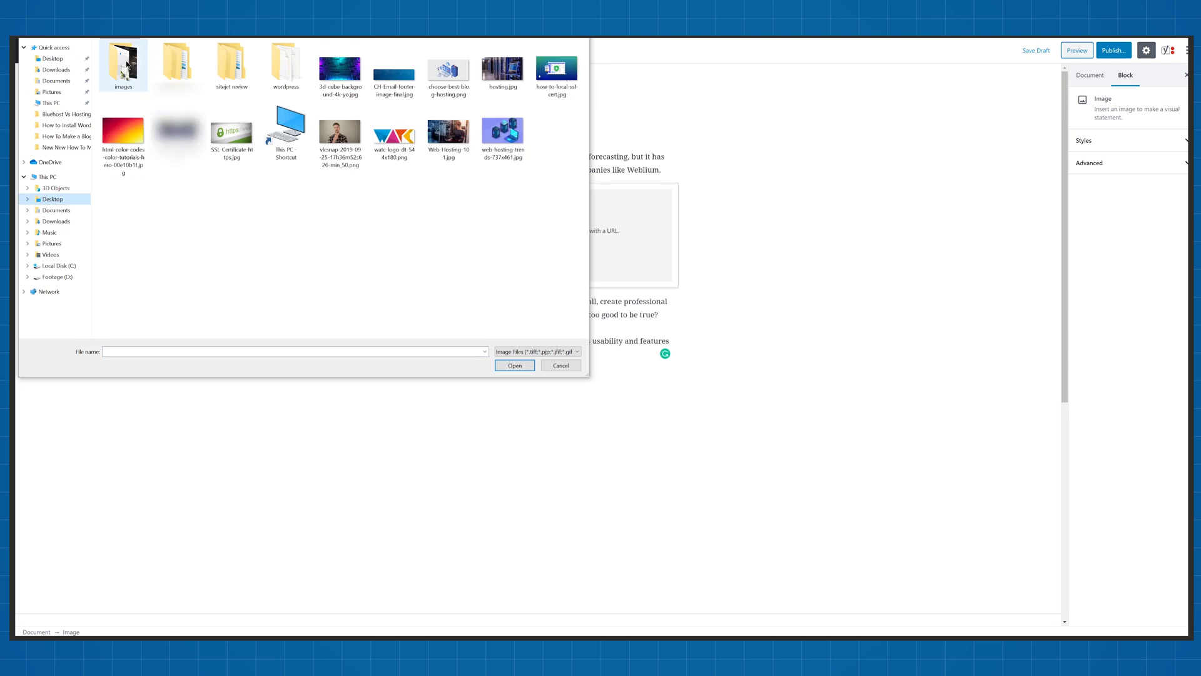
{"action": "double_click", "coordinate": [122, 70]}
{"action": "left_click", "coordinate": [340, 125]}
{"action": "left_click", "coordinate": [514, 366]}
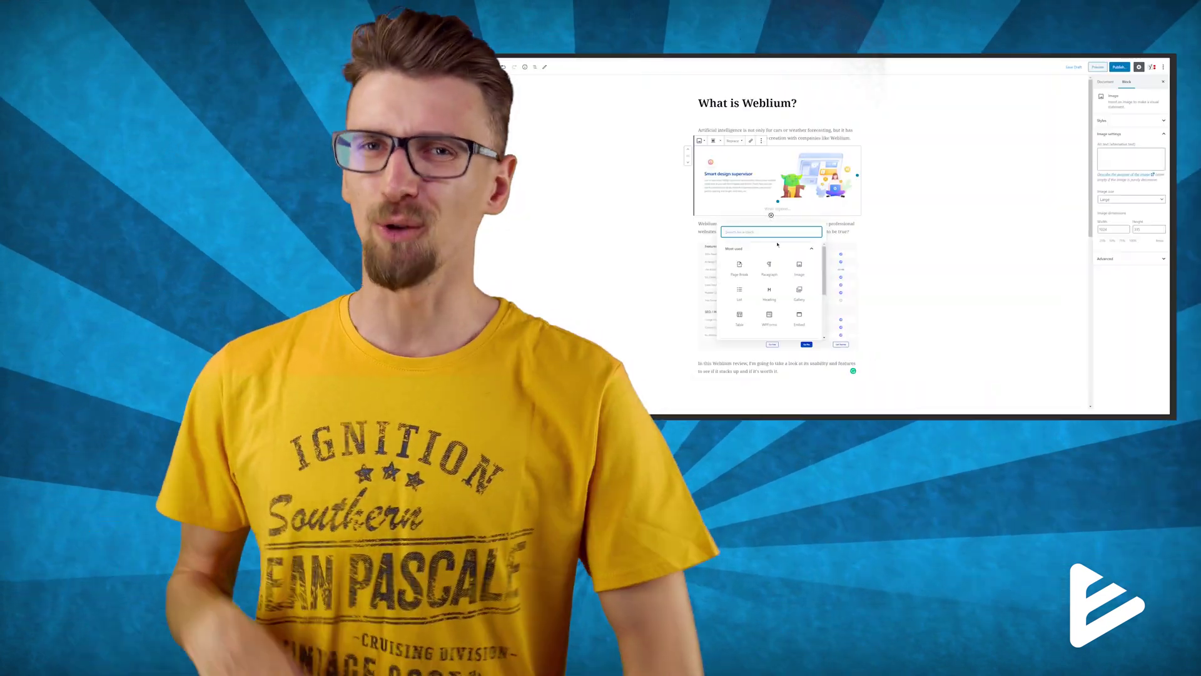
Add an 'A new Paragraph' paragraph below the image, followed by a Gallery block of pricing screenshots.
{"action": "left_click", "coordinate": [769, 268]}
{"action": "type", "text": "A new Para"}
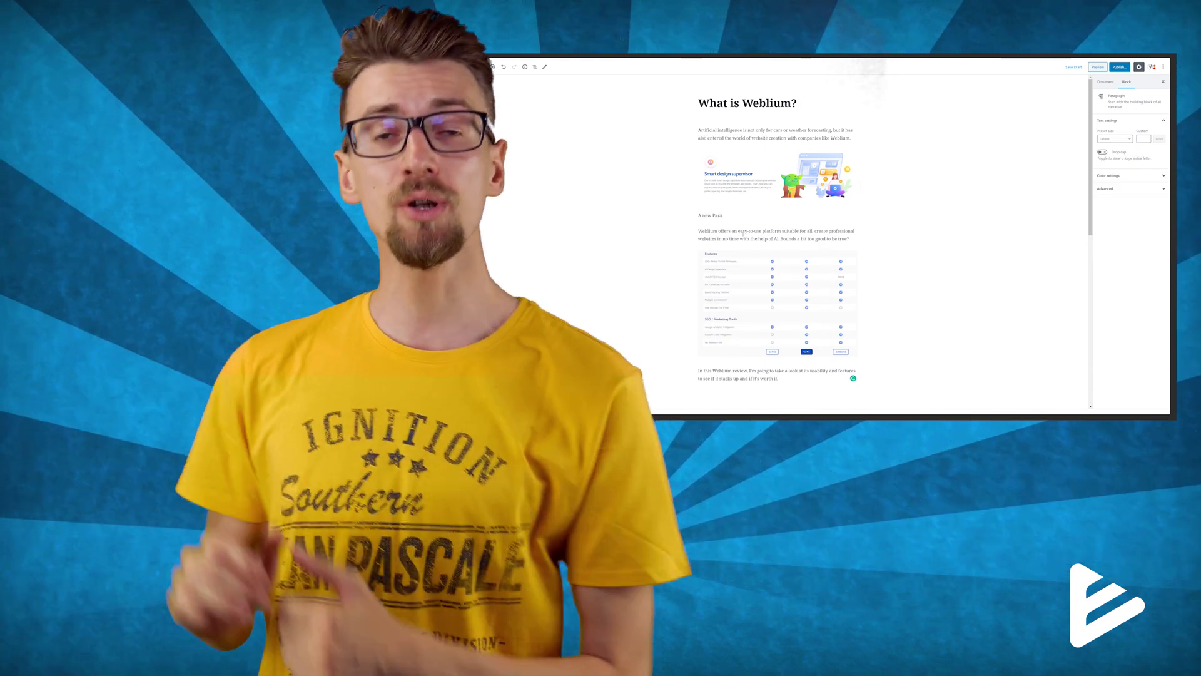
{"action": "type", "text": "graph"}
{"action": "left_click", "coordinate": [771, 246]}
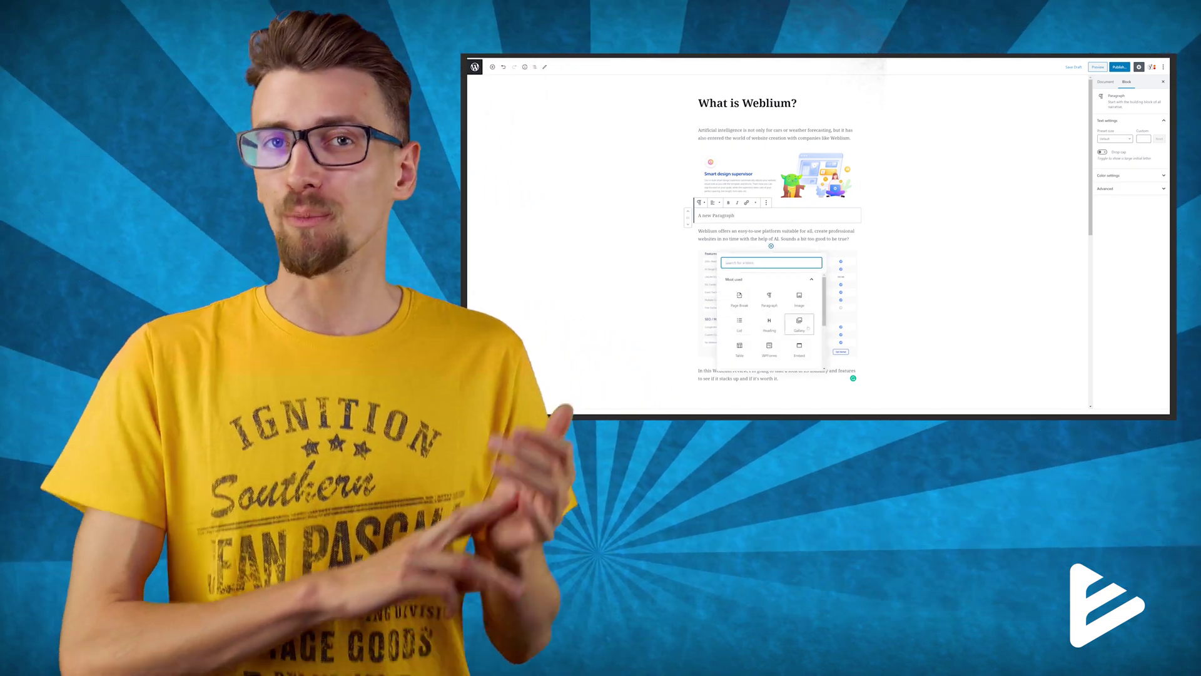
{"action": "left_click", "coordinate": [800, 324]}
{"action": "left_click", "coordinate": [709, 287]}
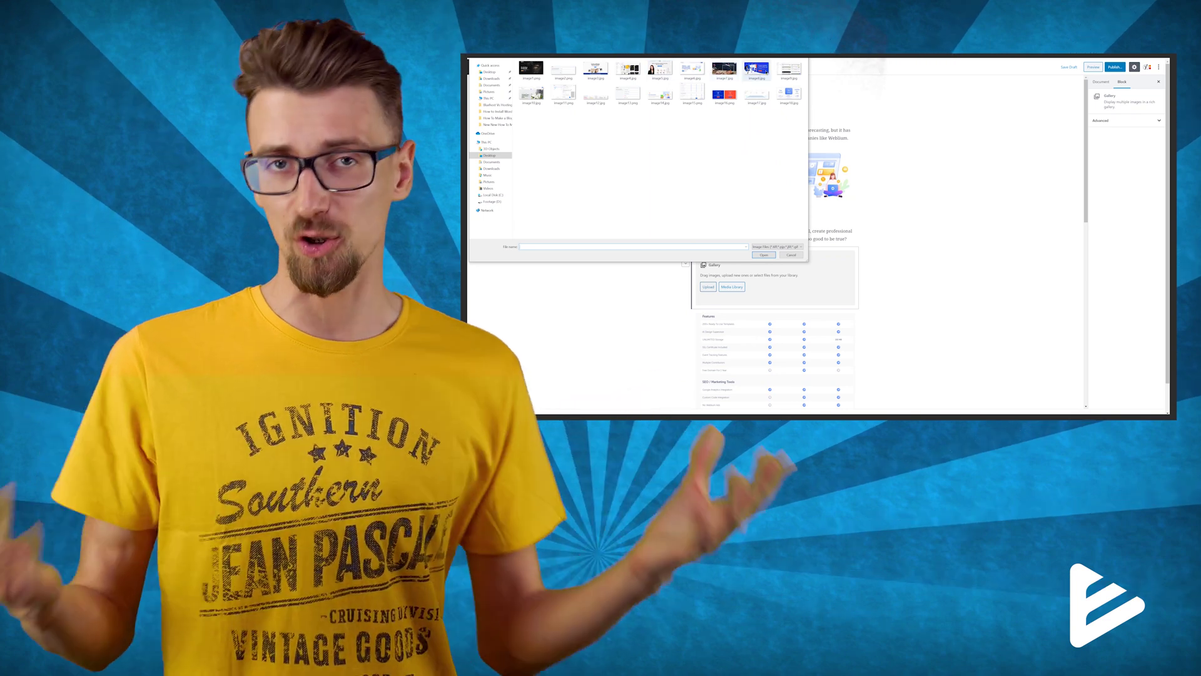
{"action": "key", "text": "Escape"}
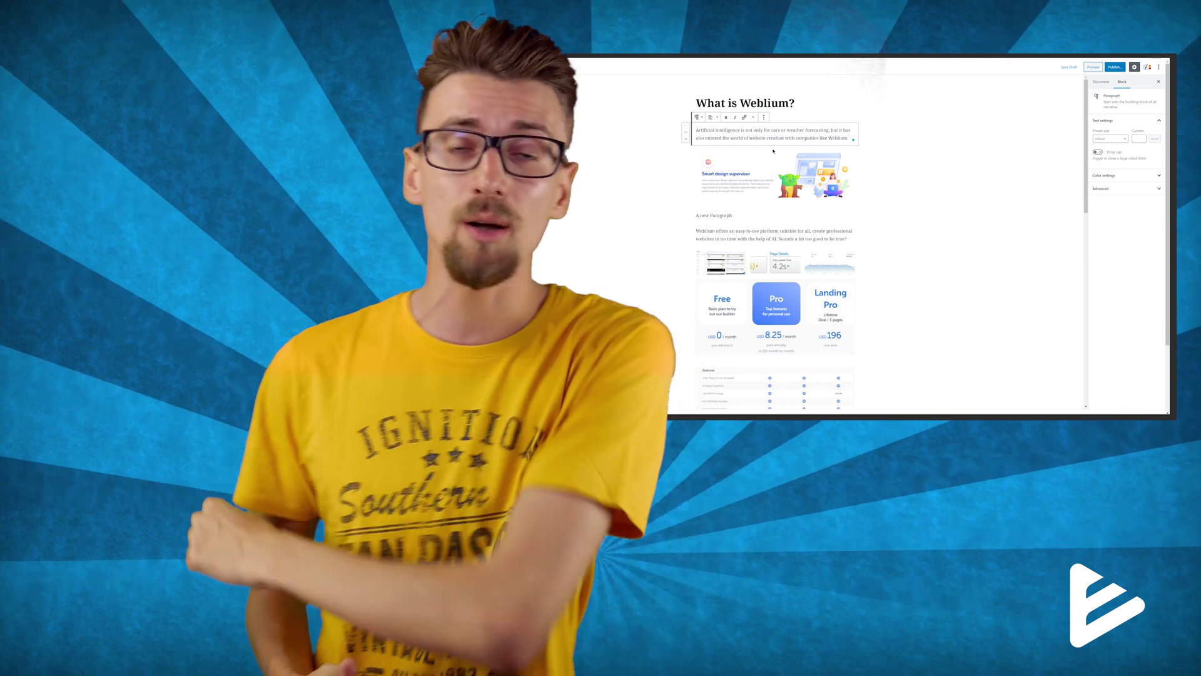
Insert a bulleted List block under the first paragraph and type its first items.
{"action": "left_click", "coordinate": [769, 145]}
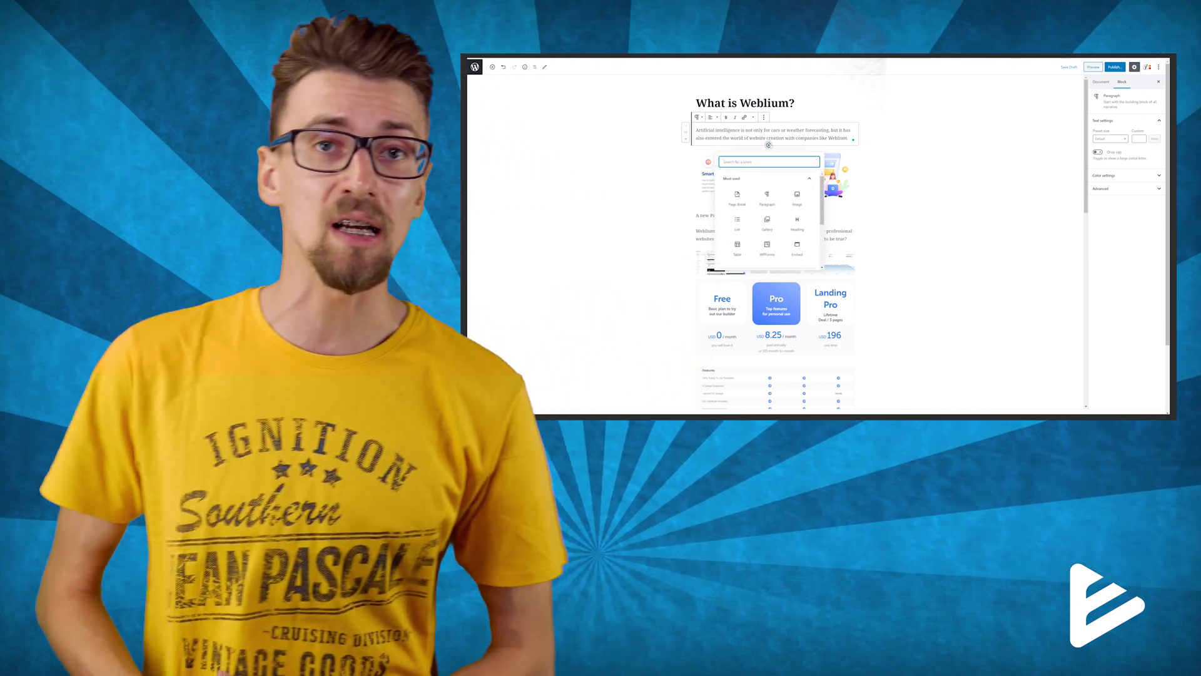
{"action": "left_click", "coordinate": [738, 223]}
{"action": "type", "text": "List"}
{"action": "key", "text": "Return"}
{"action": "type", "text": "lst"}
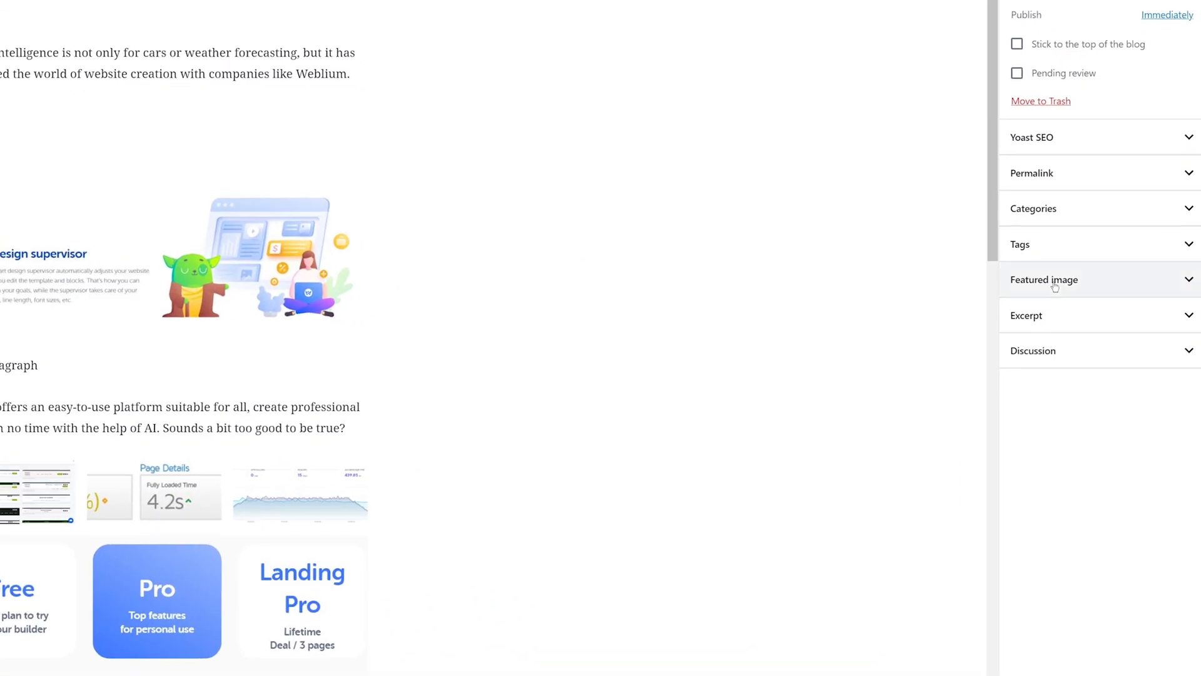
In the Document sidebar's Featured image panel, choose the isometric server illustration from the Media Library.
{"action": "left_click", "coordinate": [1055, 286]}
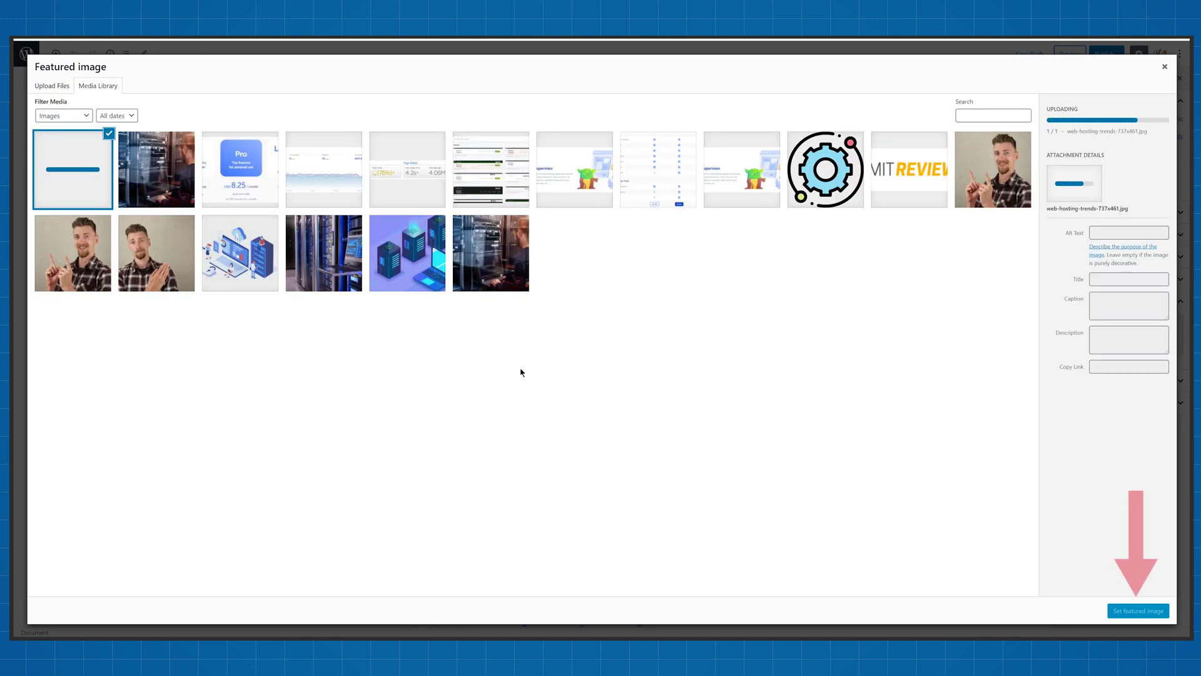
{"action": "left_click", "coordinate": [1133, 611]}
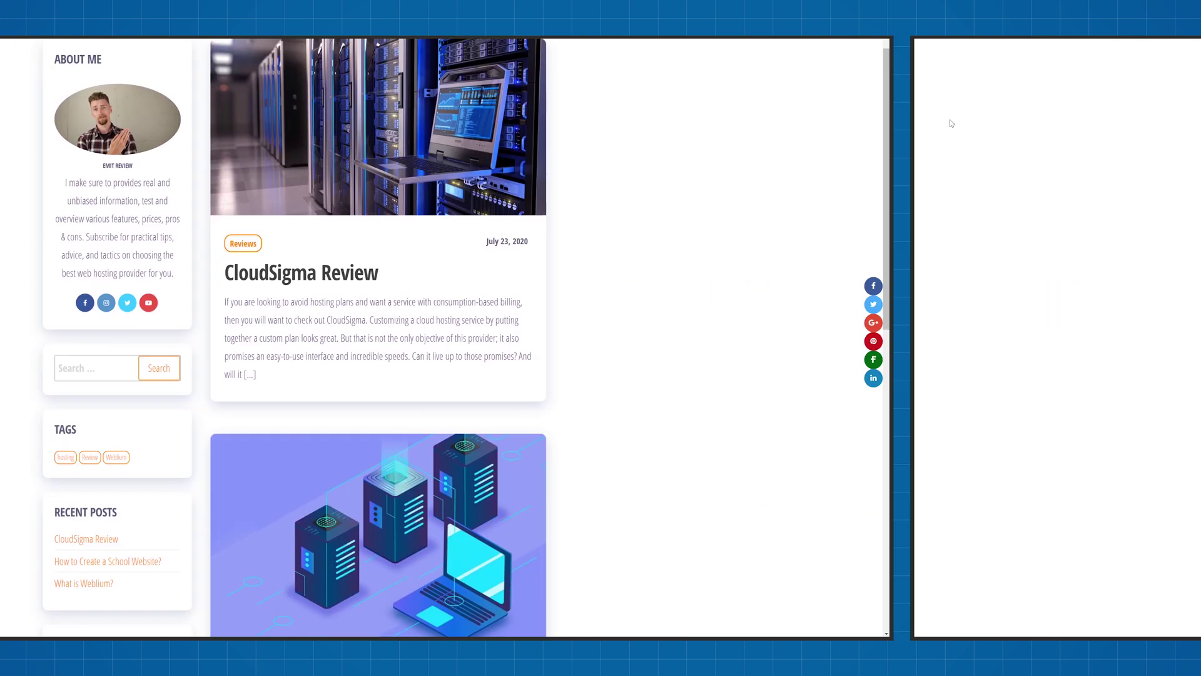
Scroll the live blog down to the 'What is Weblium?' Reviews post dated July 23, 2020.
{"action": "scroll", "coordinate": [51, 123], "scroll_direction": "down", "scroll_amount": 5}
{"action": "scroll", "coordinate": [50, 123], "scroll_direction": "down", "scroll_amount": 3}
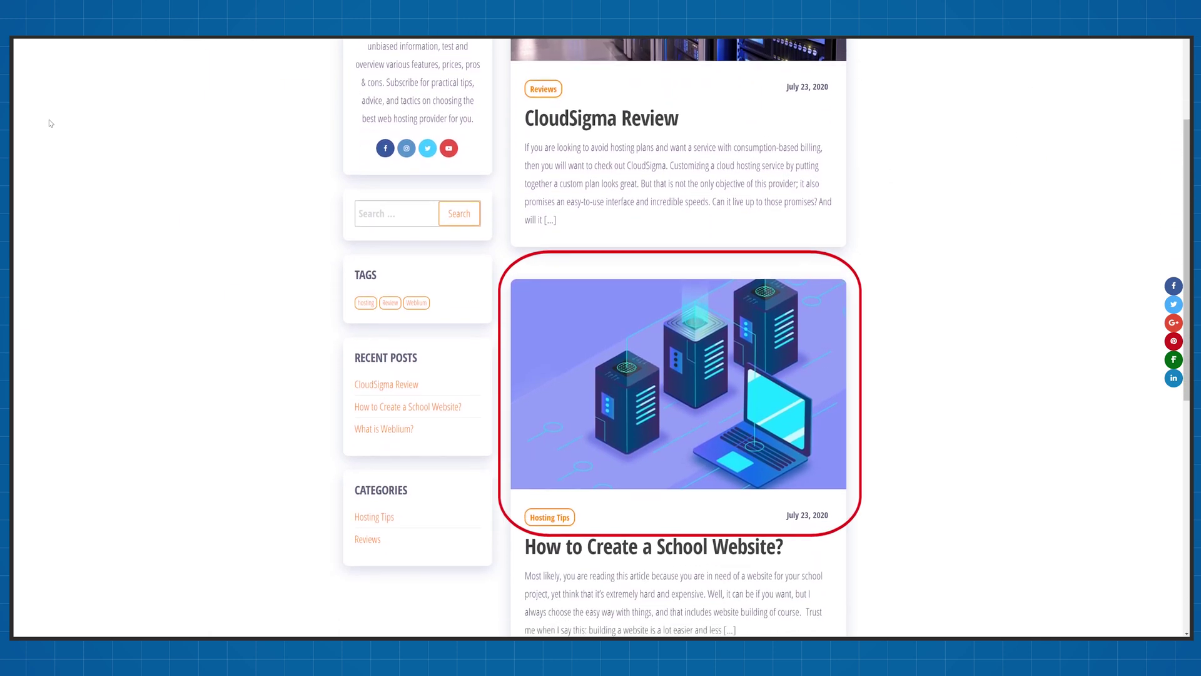
{"action": "scroll", "coordinate": [51, 123], "scroll_direction": "down", "scroll_amount": 3}
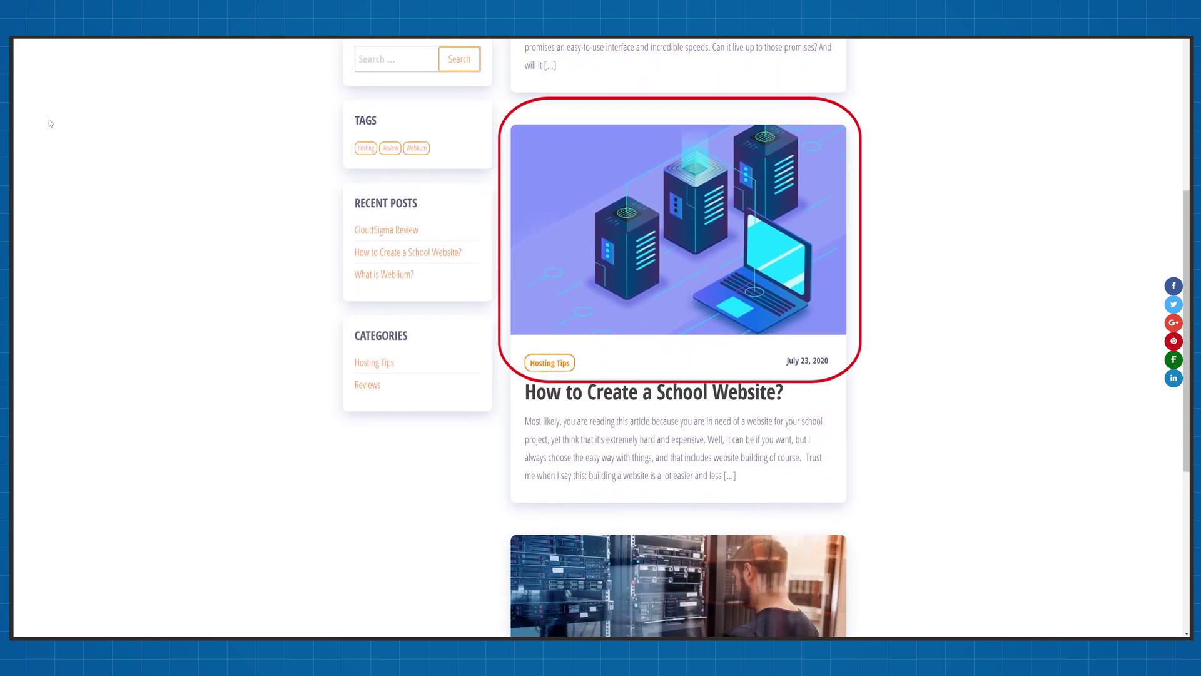
{"action": "scroll", "coordinate": [51, 124], "scroll_direction": "down", "scroll_amount": 3}
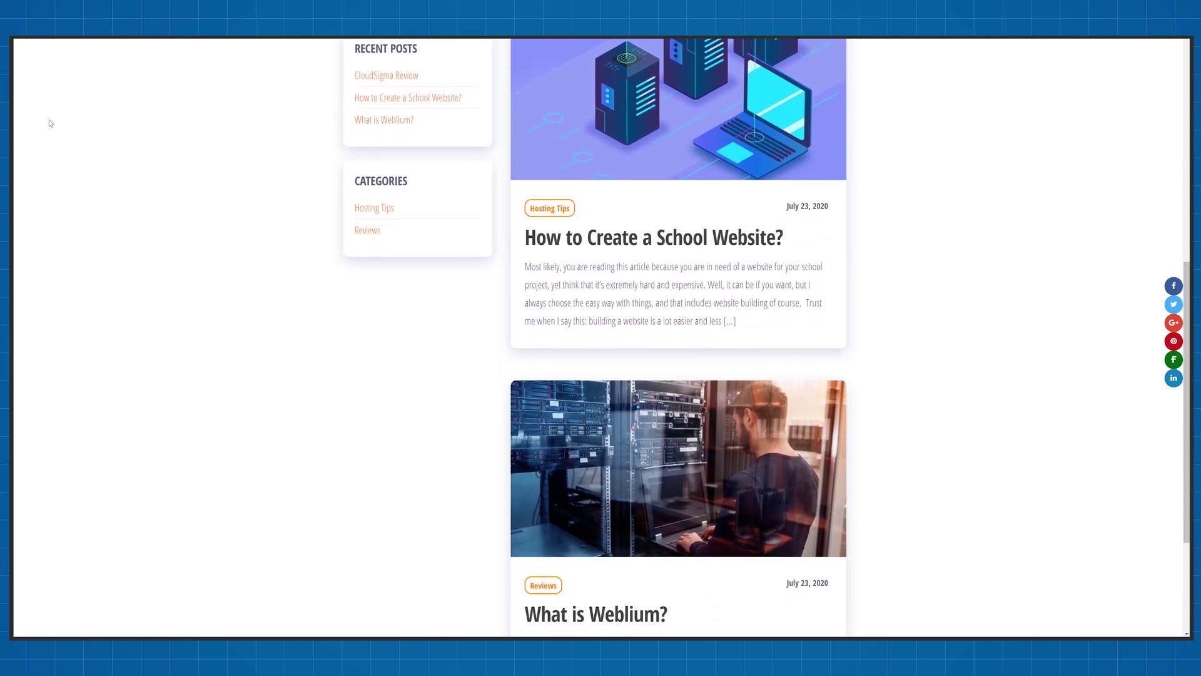
{"action": "scroll", "coordinate": [50, 123], "scroll_direction": "down", "scroll_amount": 1}
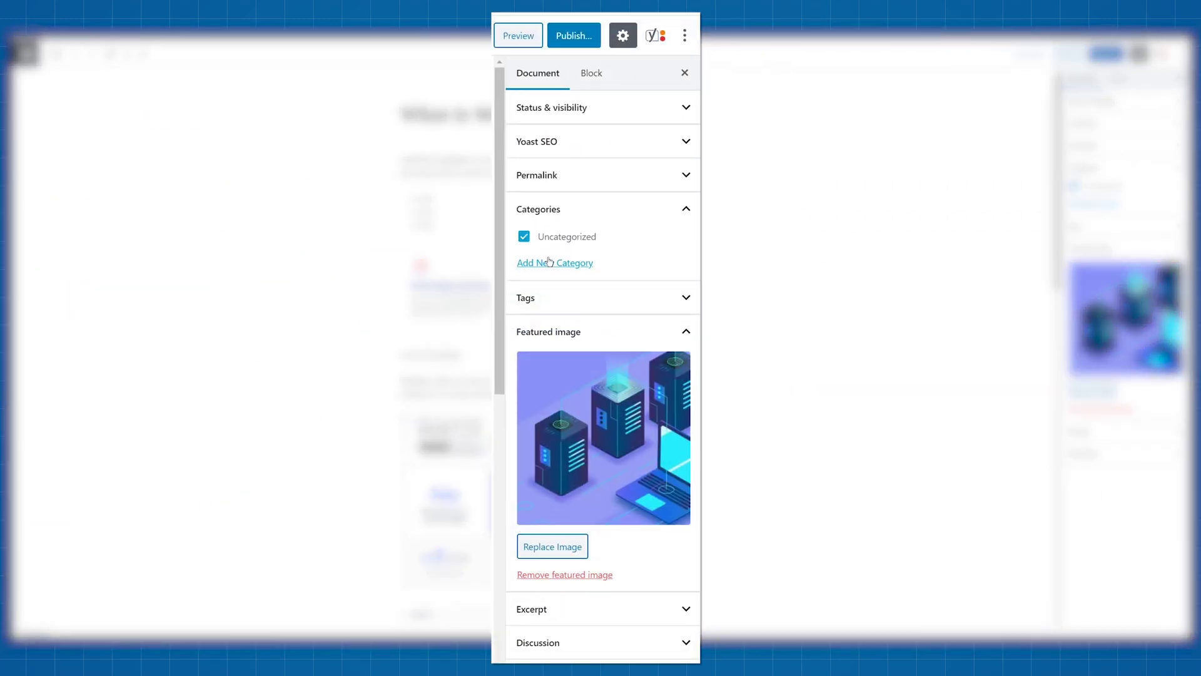
Create a new Reviews category for the post and uncheck Uncategorized.
{"action": "left_click", "coordinate": [550, 262]}
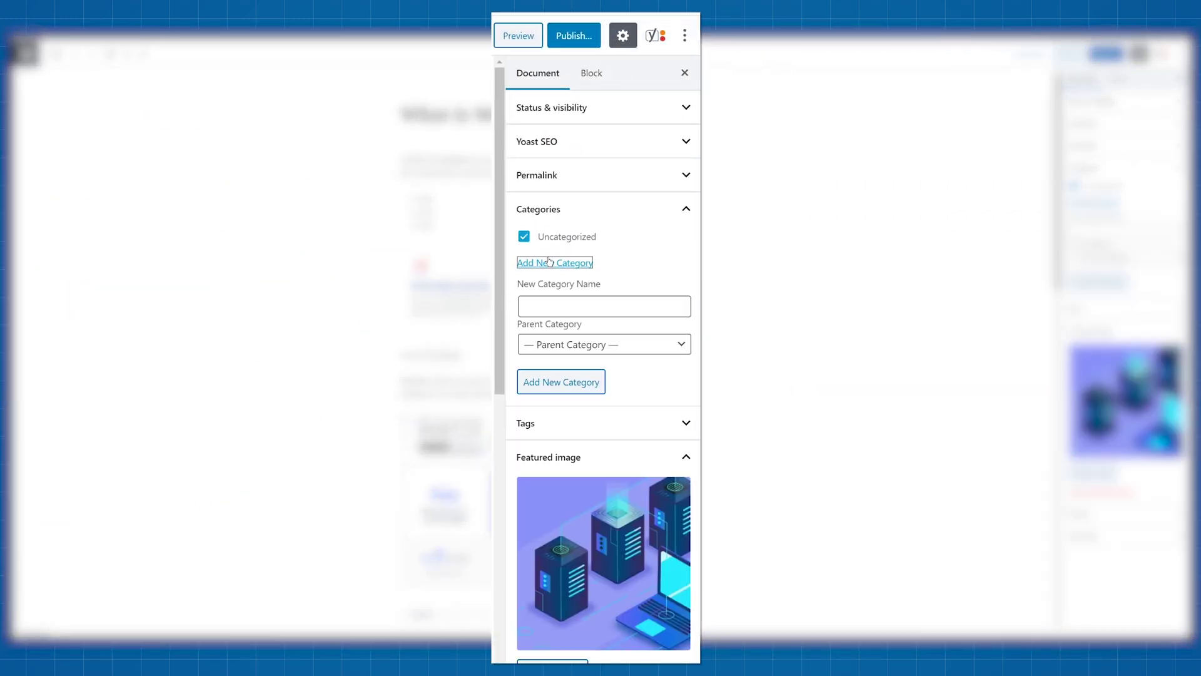
{"action": "left_click", "coordinate": [572, 307]}
{"action": "type", "text": "Revi"}
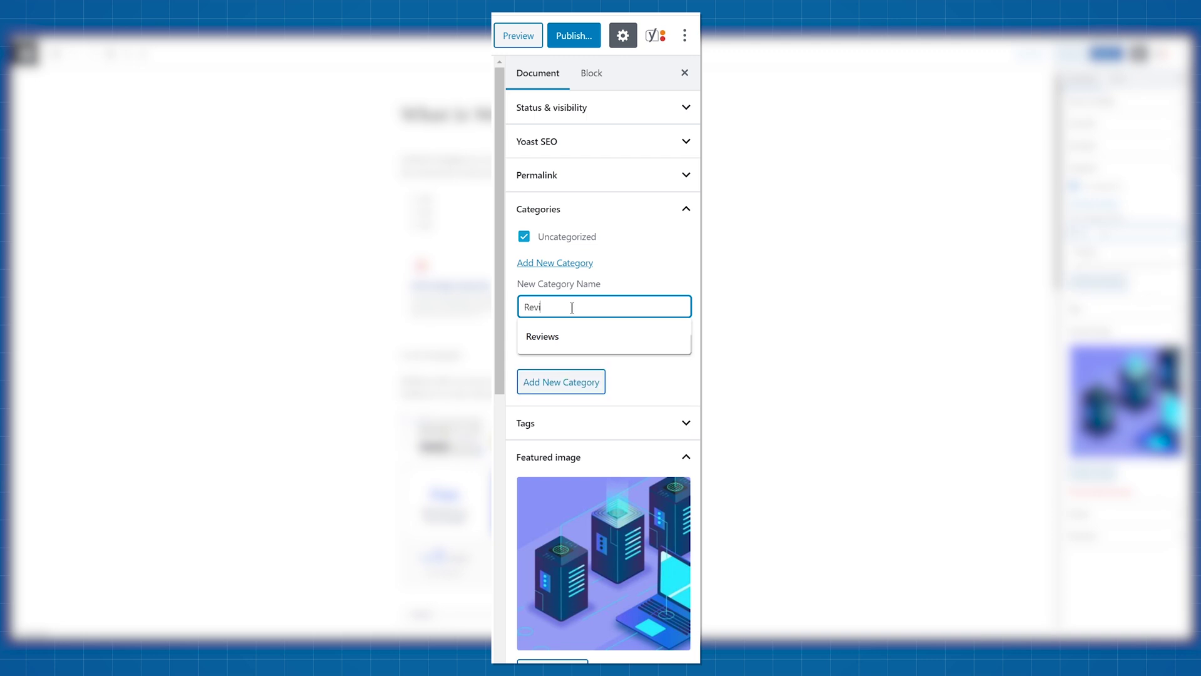
{"action": "type", "text": "ews"}
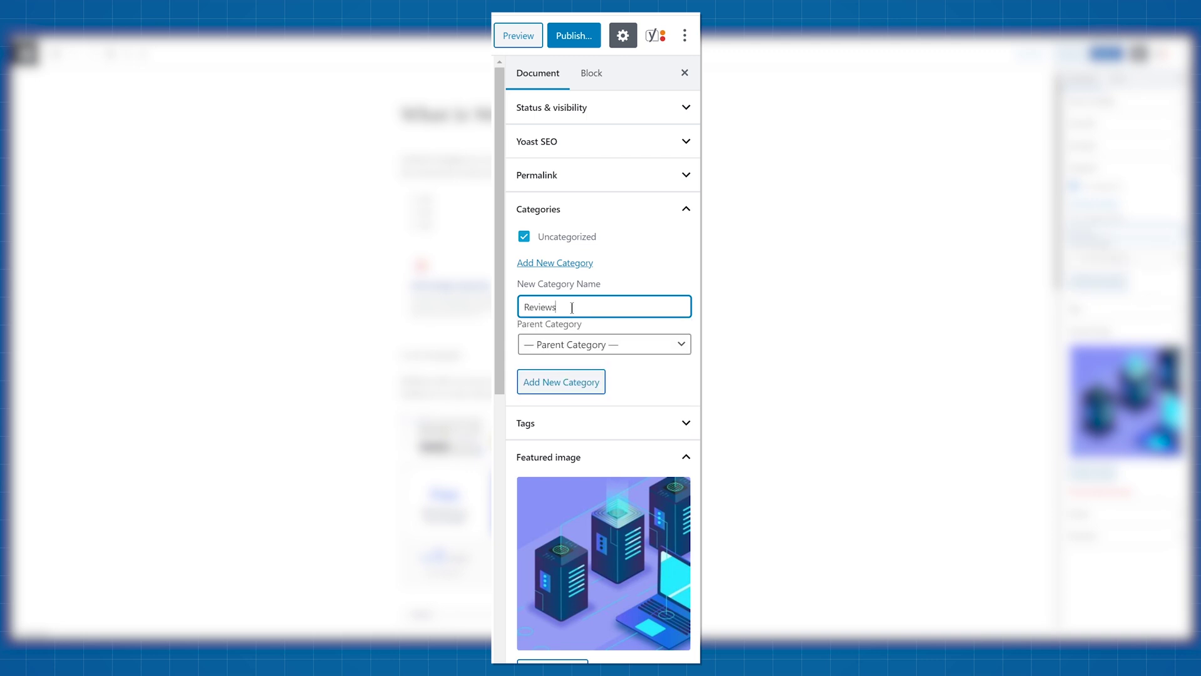
{"action": "left_click", "coordinate": [569, 379]}
{"action": "left_click", "coordinate": [524, 236]}
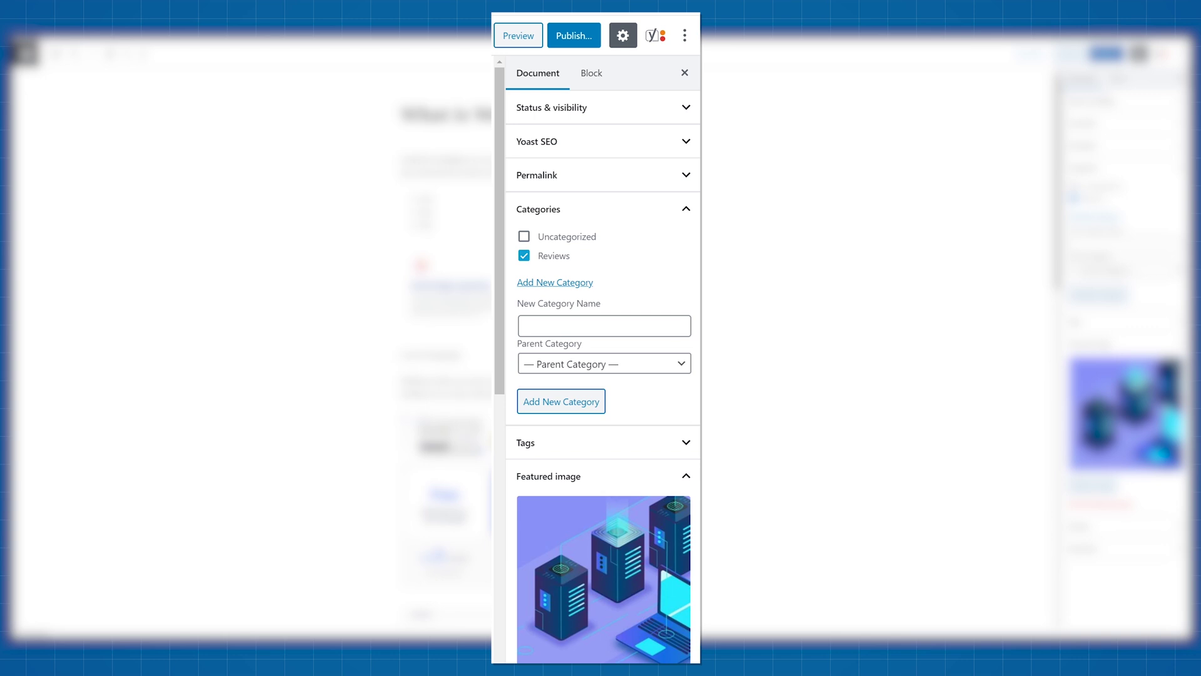
{"action": "left_click", "coordinate": [574, 34]}
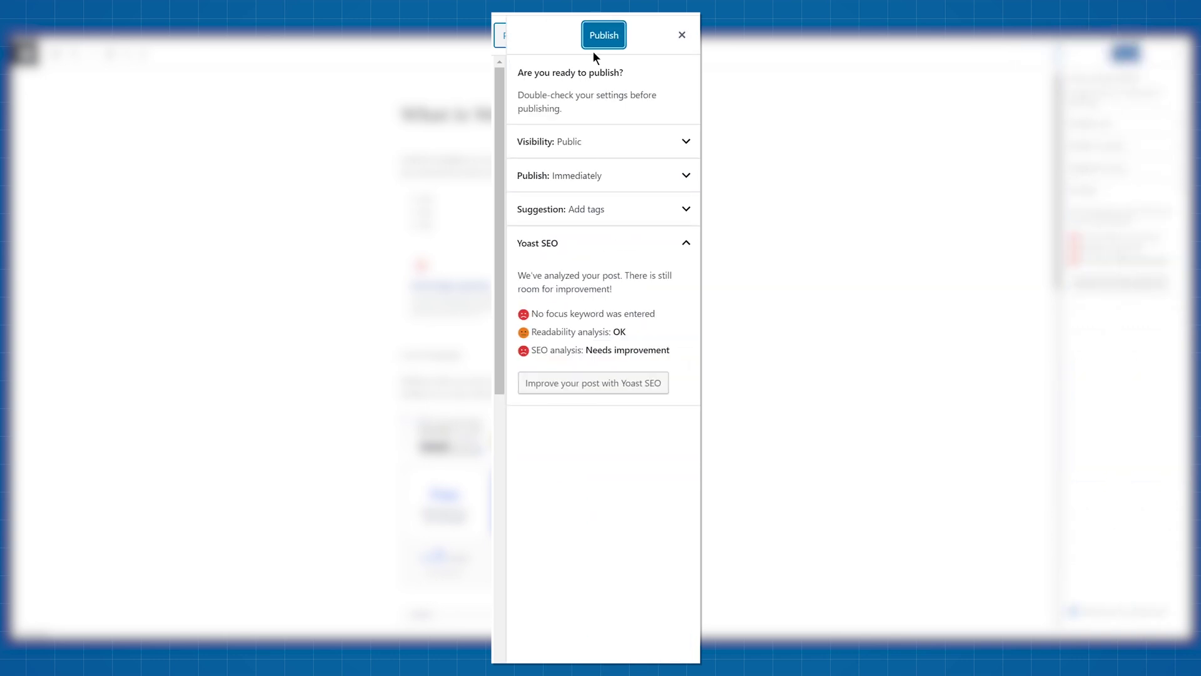
Review the post's visibility and publish-timing options in the pre-publish panel.
{"action": "left_click", "coordinate": [682, 145]}
{"action": "left_click", "coordinate": [682, 145]}
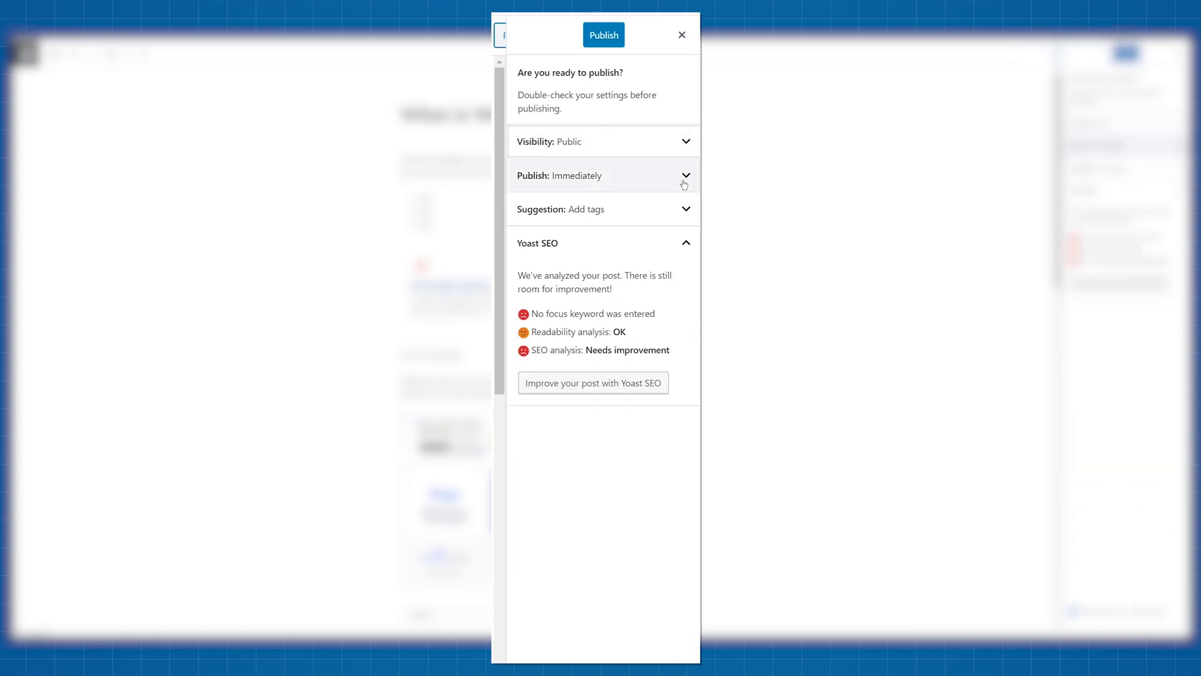
{"action": "left_click", "coordinate": [684, 179]}
{"action": "left_click", "coordinate": [684, 180]}
Add the tags Weblium, Review and hosting to the post.
{"action": "left_click", "coordinate": [678, 215]}
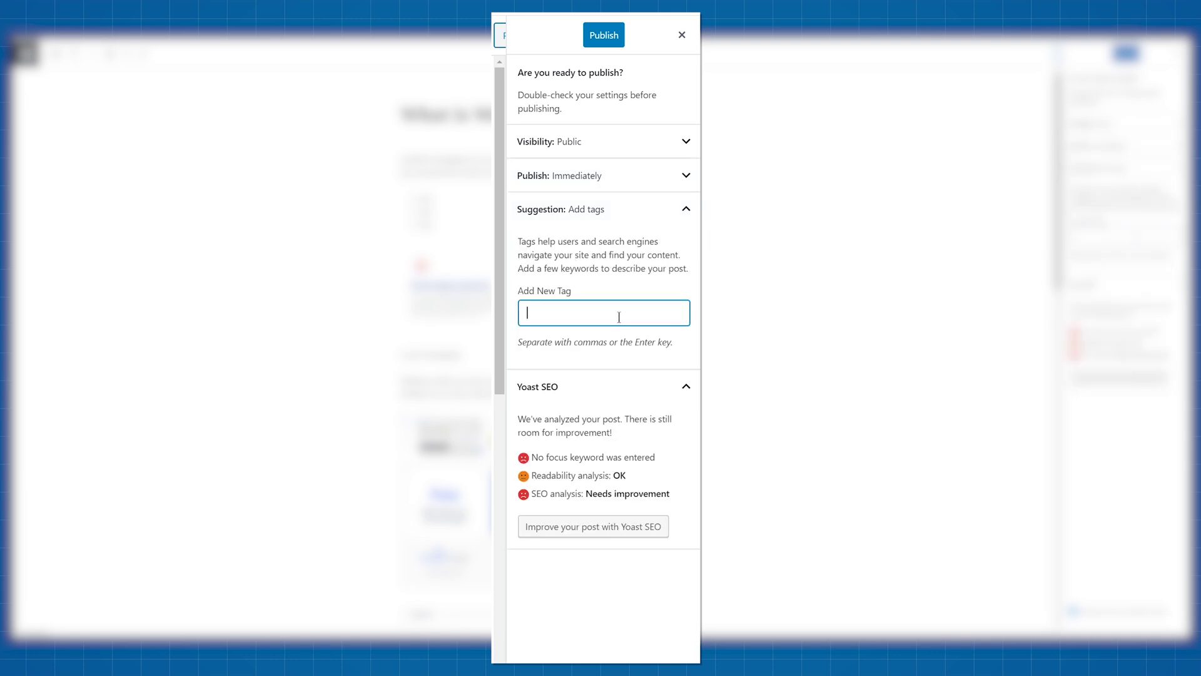
{"action": "type", "text": "Weblium"}
{"action": "key", "text": "Return"}
{"action": "type", "text": "Re"}
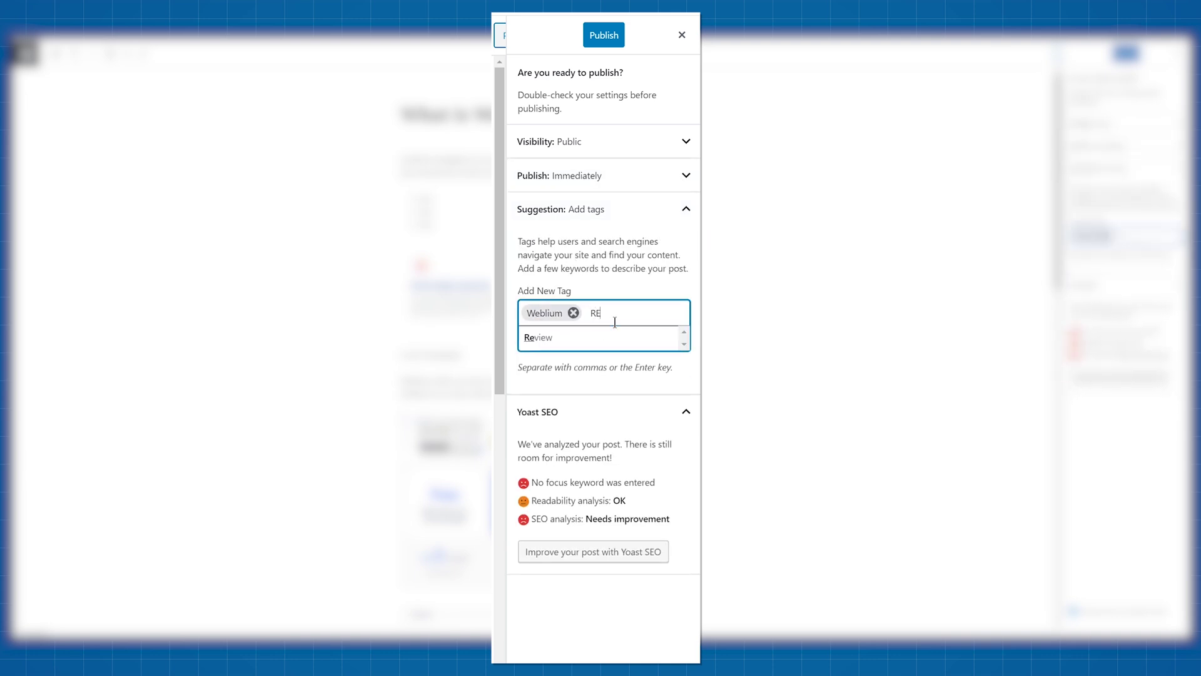
{"action": "type", "text": "view"}
{"action": "key", "text": "Return"}
{"action": "type", "text": "Ho"}
{"action": "key", "text": "Down"}
{"action": "key", "text": "Return"}
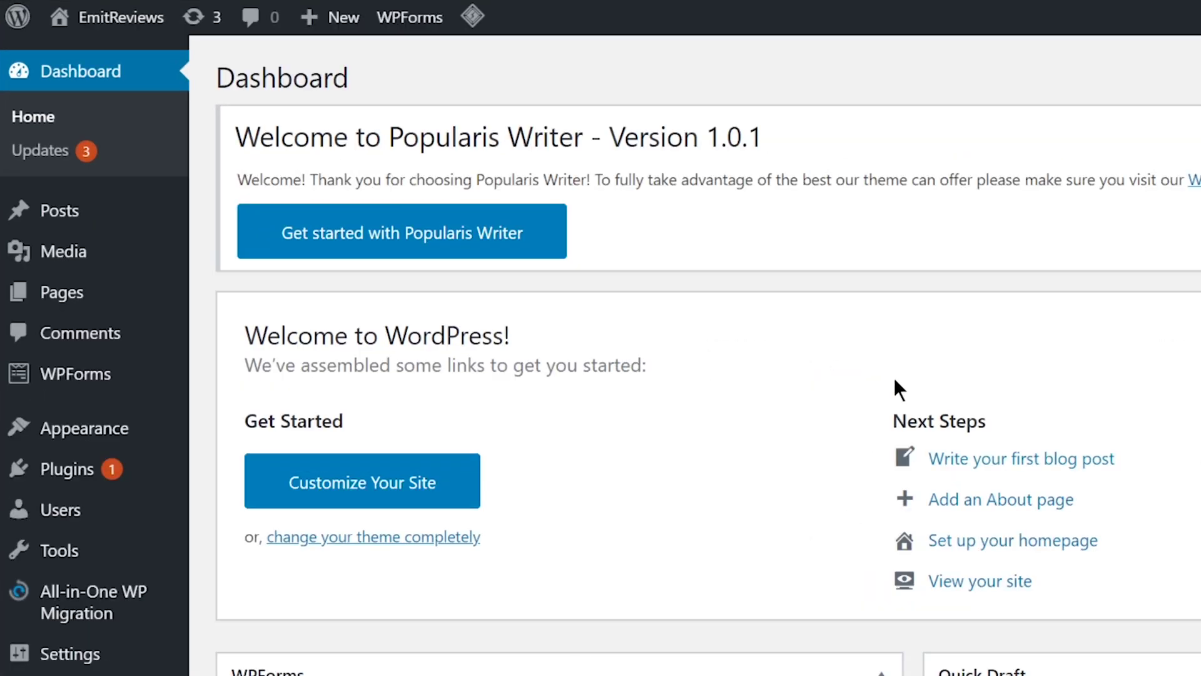
Start a new page titled About Me.
{"action": "mouse_move", "coordinate": [62, 306]}
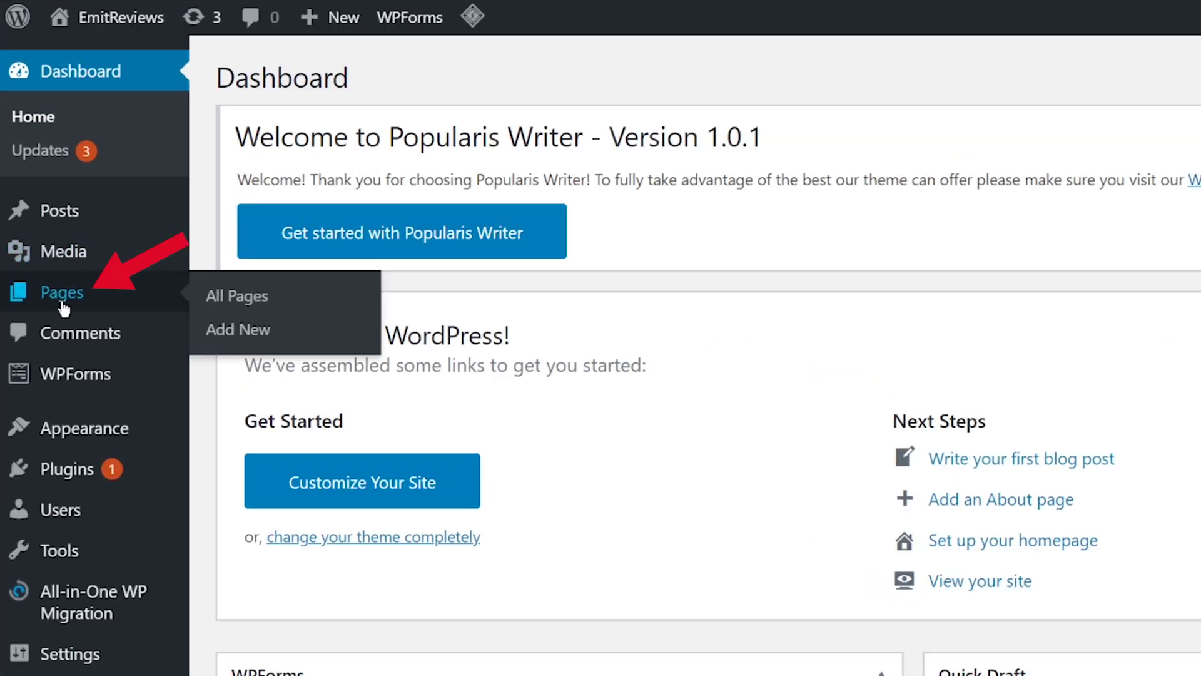
{"action": "left_click", "coordinate": [253, 331]}
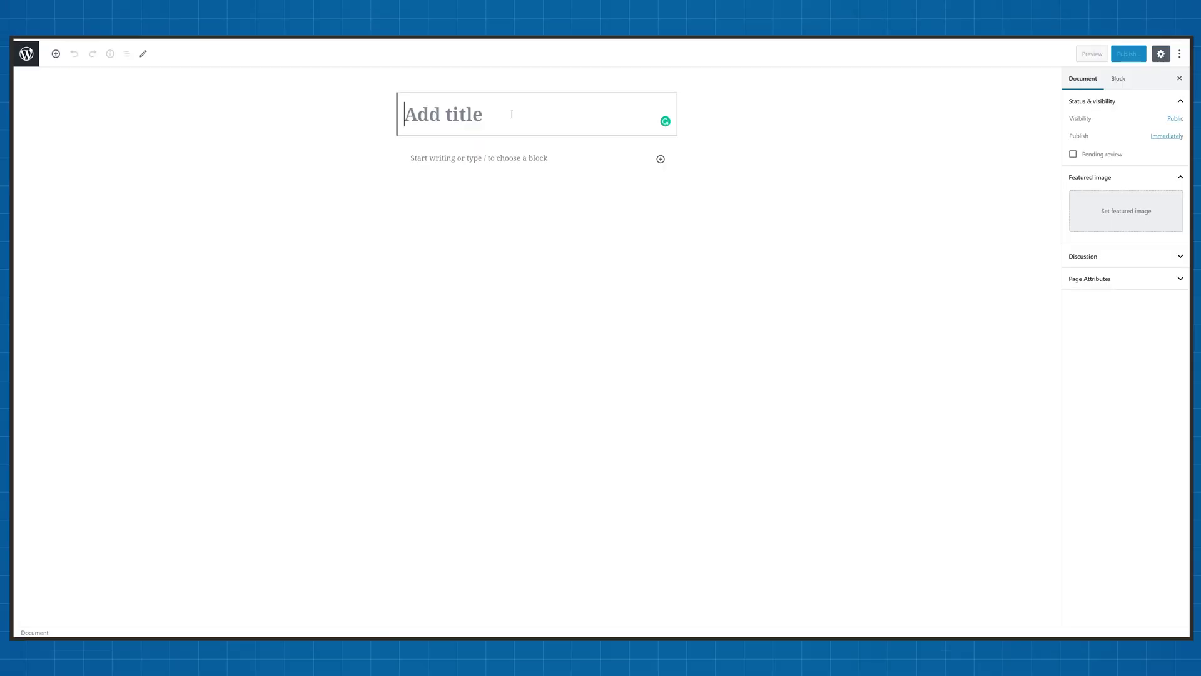
{"action": "type", "text": "About Me"}
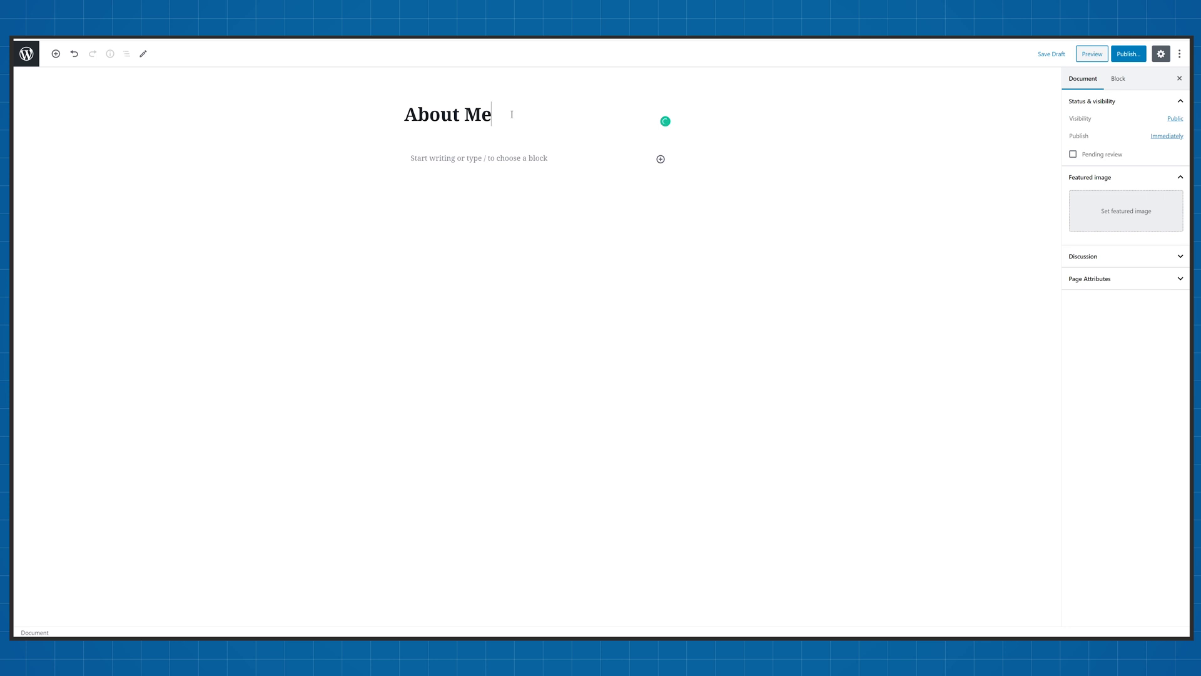
Paste the prepared three-paragraph About Me text and add a photo below it.
{"action": "left_click", "coordinate": [502, 164]}
{"action": "type", "text": "Emit.Reviews is all about helping you make the correct decisions when choosing a hosting provider through carefully researched and analyzed statistics presented in our extensive hosting reviews.  Whether you're a complete web hosting beginner or a seasoned expert, you'll find helpful reviews on the different advantages and disadvantages of various web hosting companies, product tests, service analysis and ratings that will help you make the best decision possible.  I make sure to provides real and unbiased information, test and overview various features, prices, pros & cons. Subscribe for practical tips, advice, and tactics on choosing the best web hosting provider for you."}
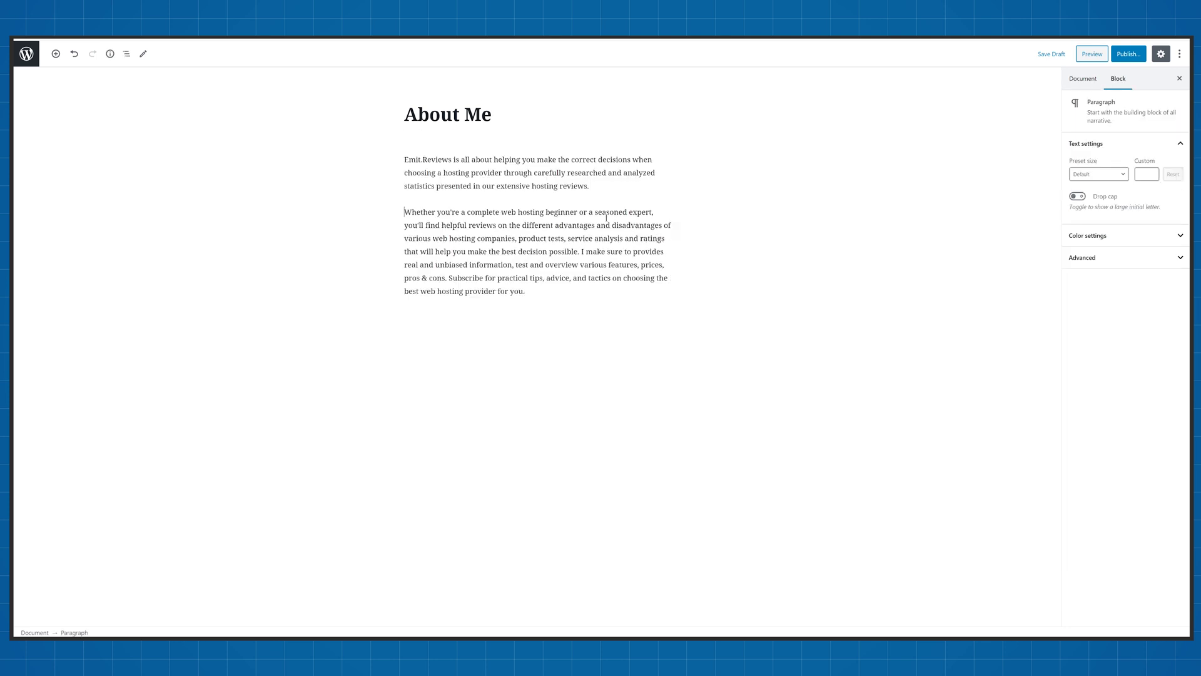
{"action": "left_click", "coordinate": [661, 330]}
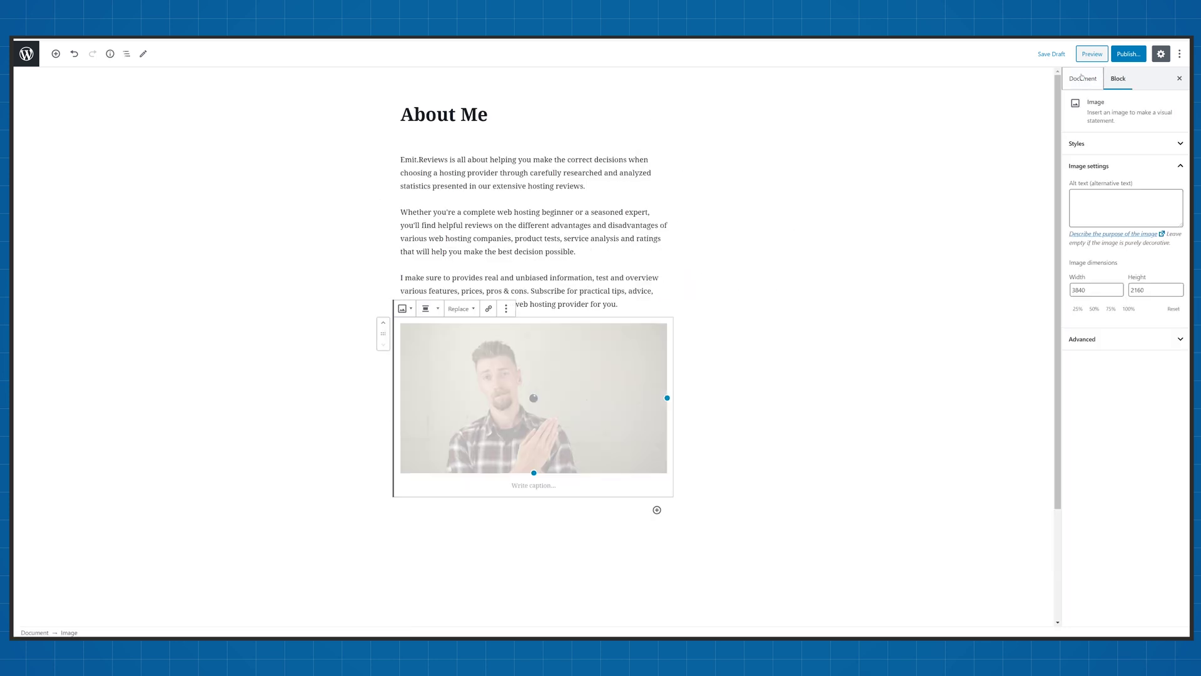
{"action": "left_click", "coordinate": [1082, 77]}
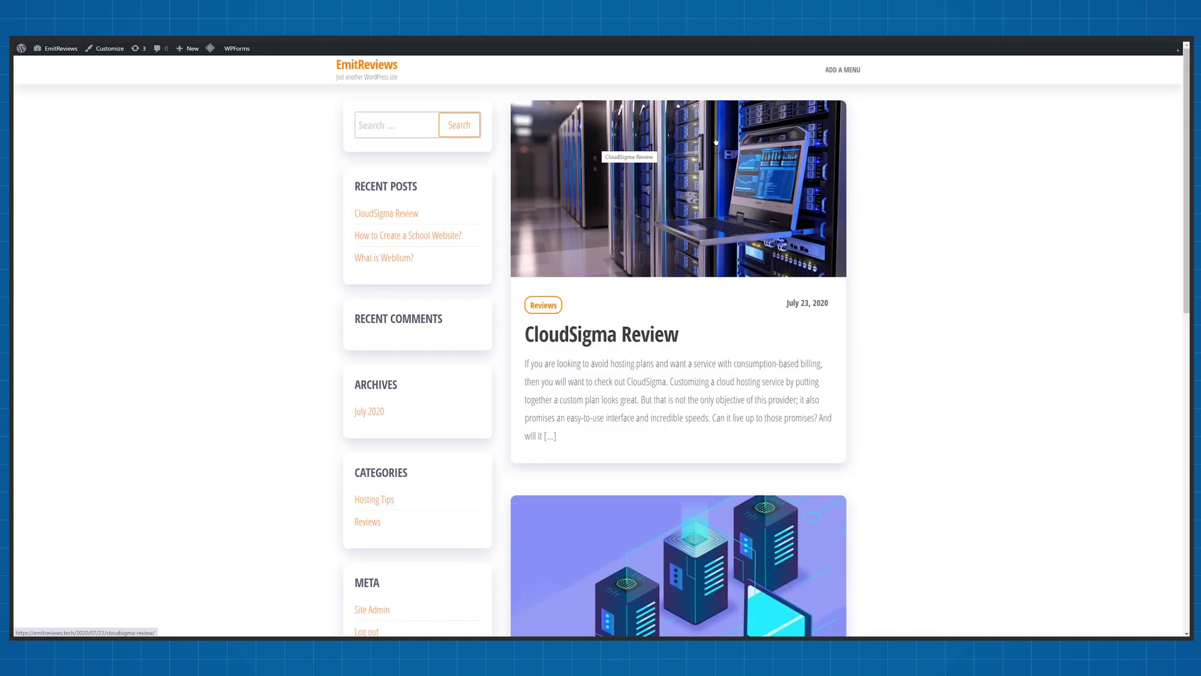
{"action": "scroll", "coordinate": [718, 144], "scroll_direction": "down", "scroll_amount": 10}
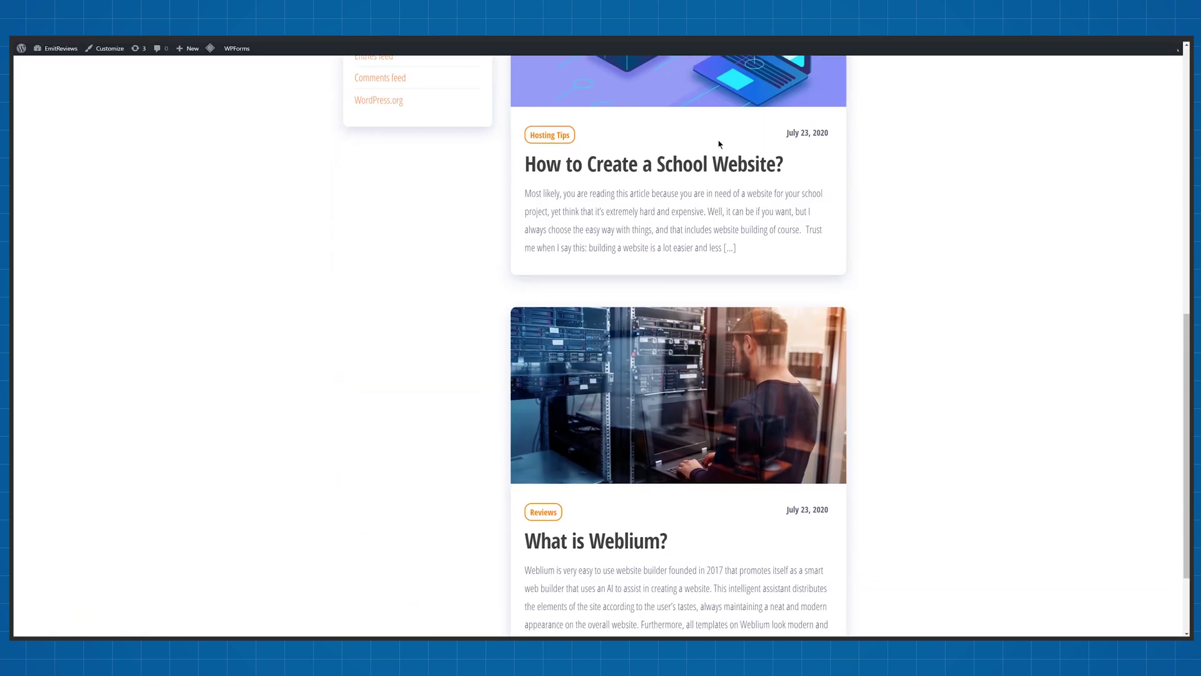
Open the published About Me page on the live site via View Page.
{"action": "scroll", "coordinate": [719, 144], "scroll_direction": "down", "scroll_amount": 4}
{"action": "scroll", "coordinate": [718, 144], "scroll_direction": "up", "scroll_amount": 15}
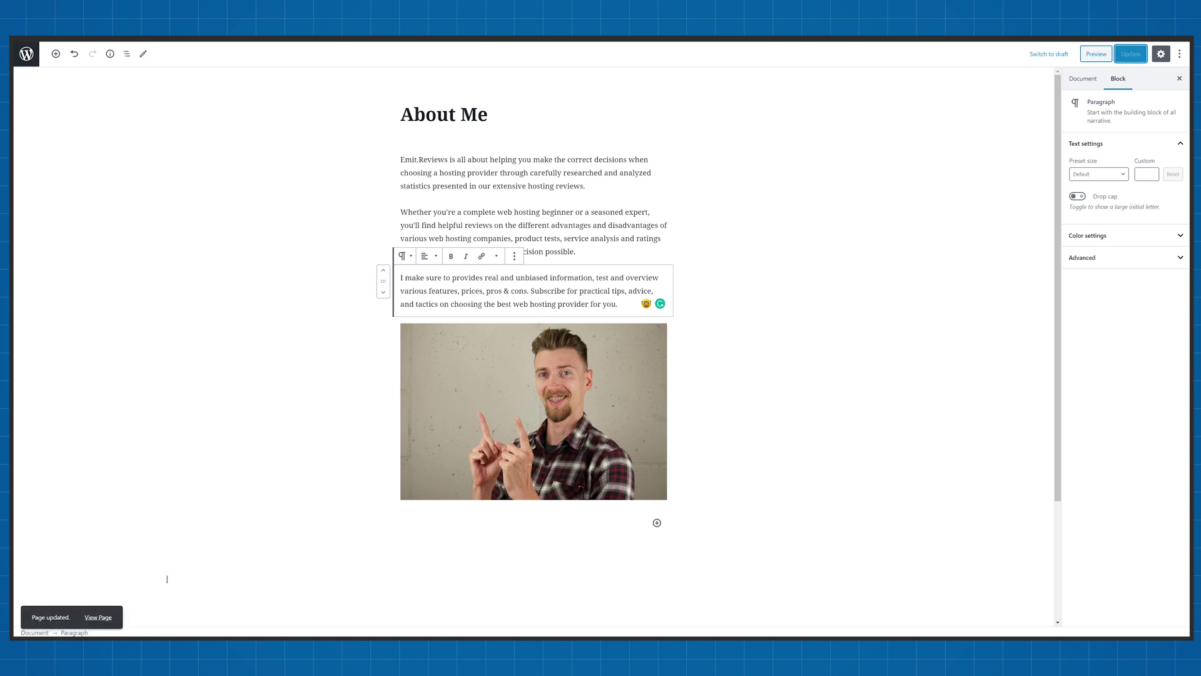
{"action": "left_click", "coordinate": [99, 618]}
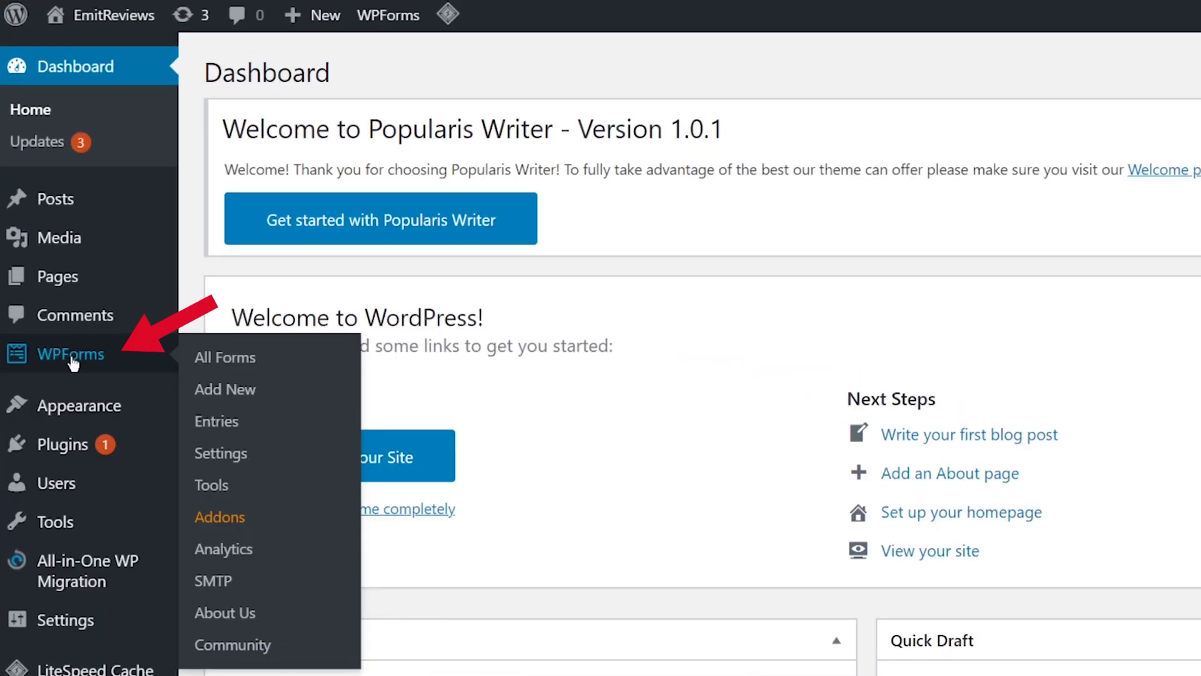
Create a WPForms form named Contact from the Simple Contact Form template and save it.
{"action": "left_click", "coordinate": [73, 359]}
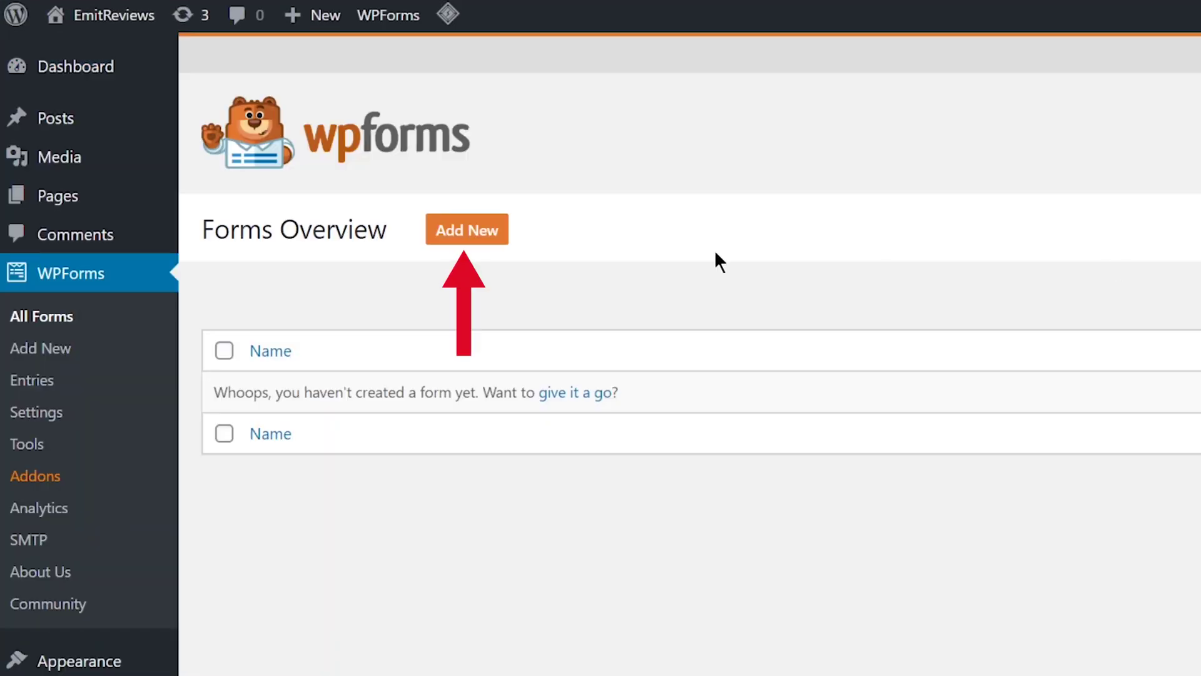
{"action": "left_click", "coordinate": [490, 229]}
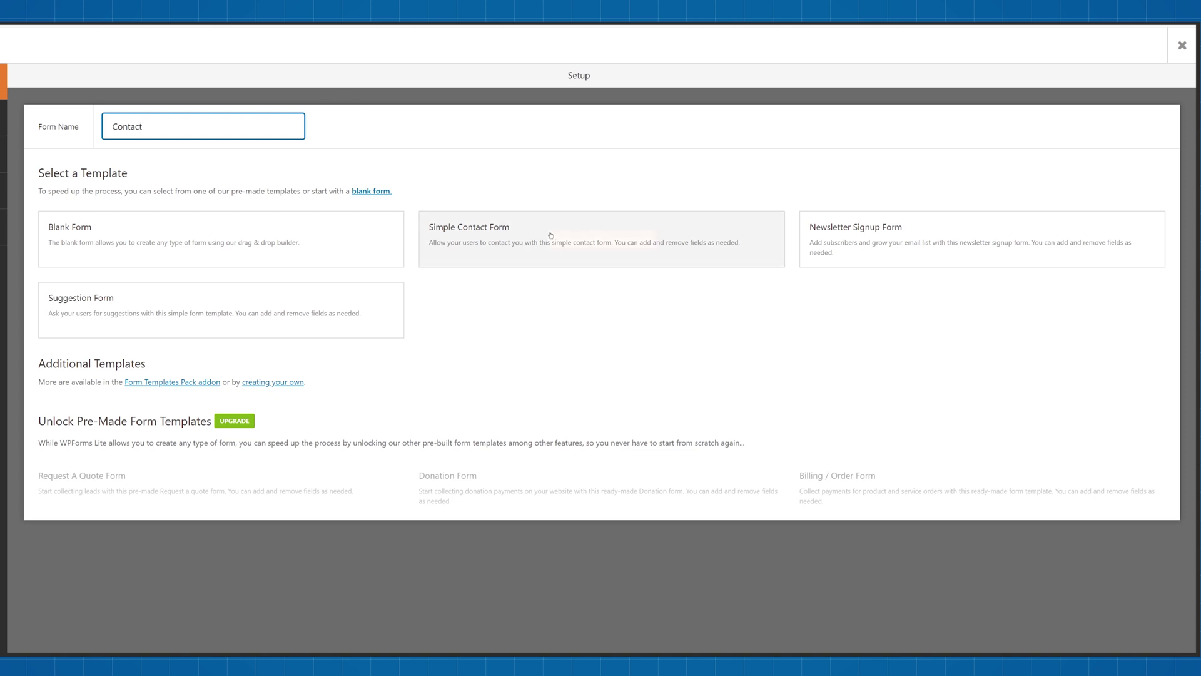
{"action": "mouse_move", "coordinate": [551, 236]}
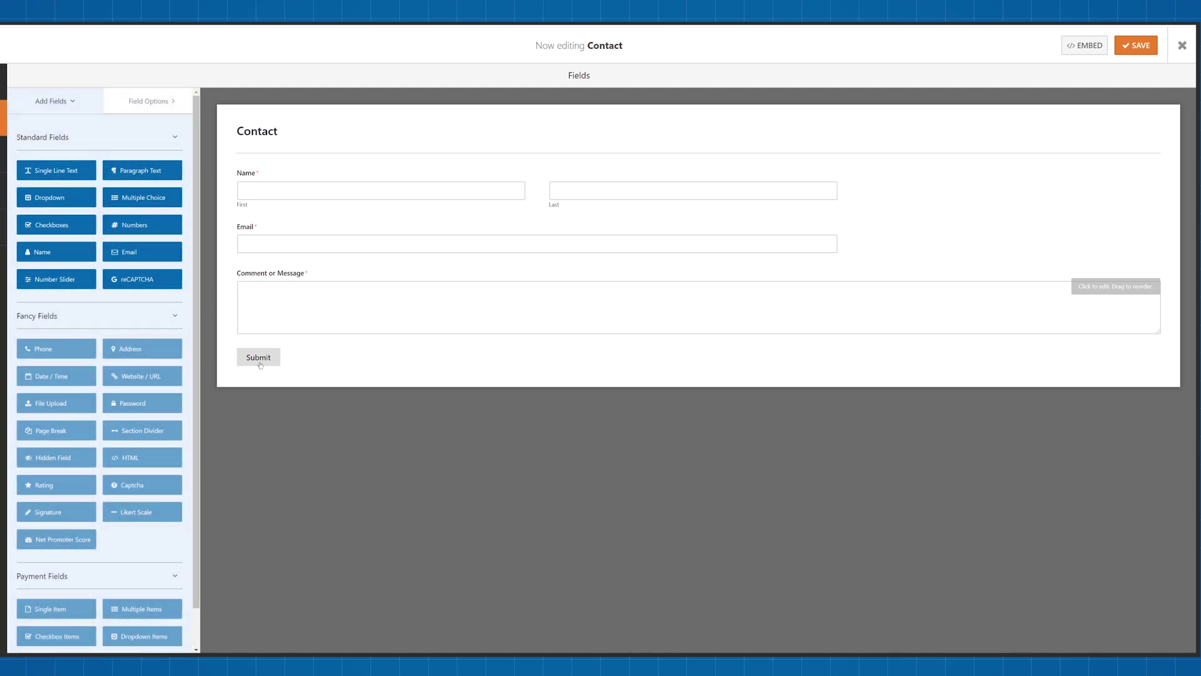
{"action": "left_click", "coordinate": [1134, 47]}
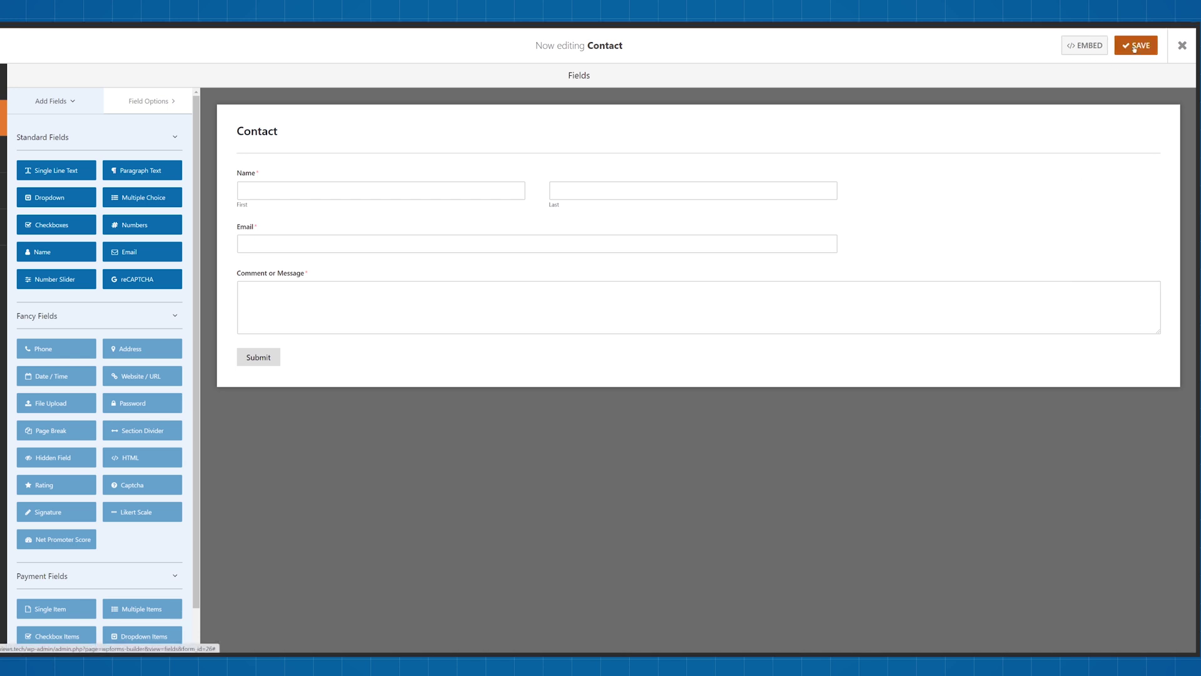
{"action": "left_click", "coordinate": [1182, 46]}
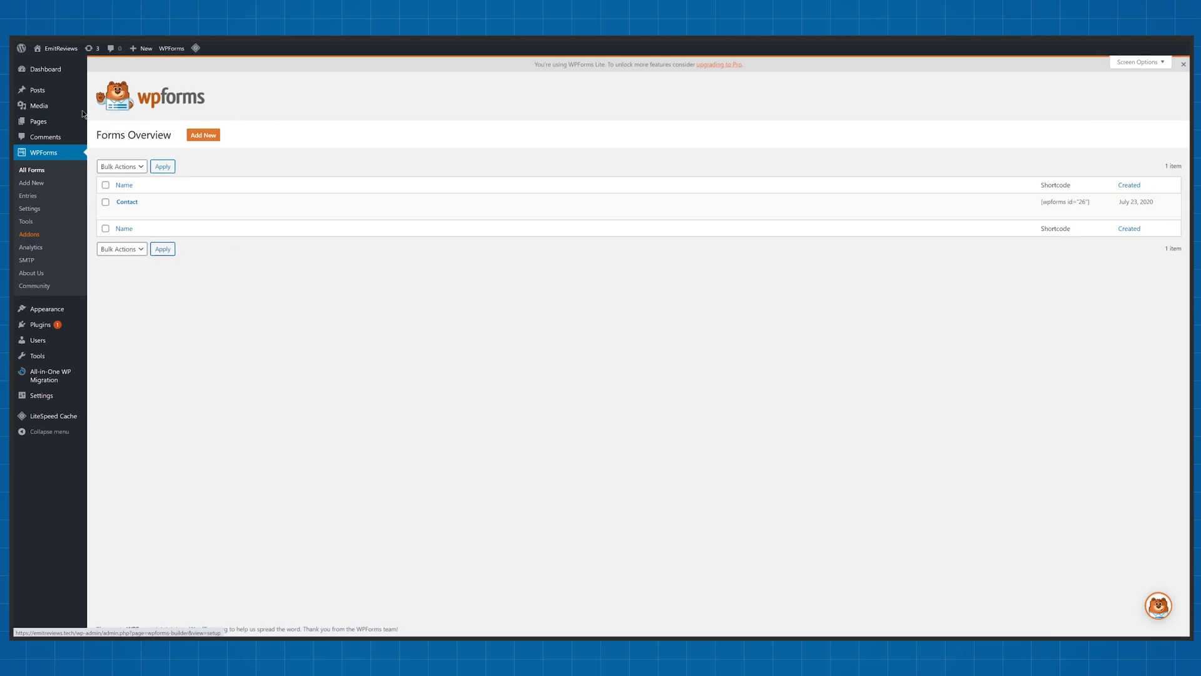
Create a Contact Us page and embed the Contact form using a WPForms block.
{"action": "left_click", "coordinate": [74, 128]}
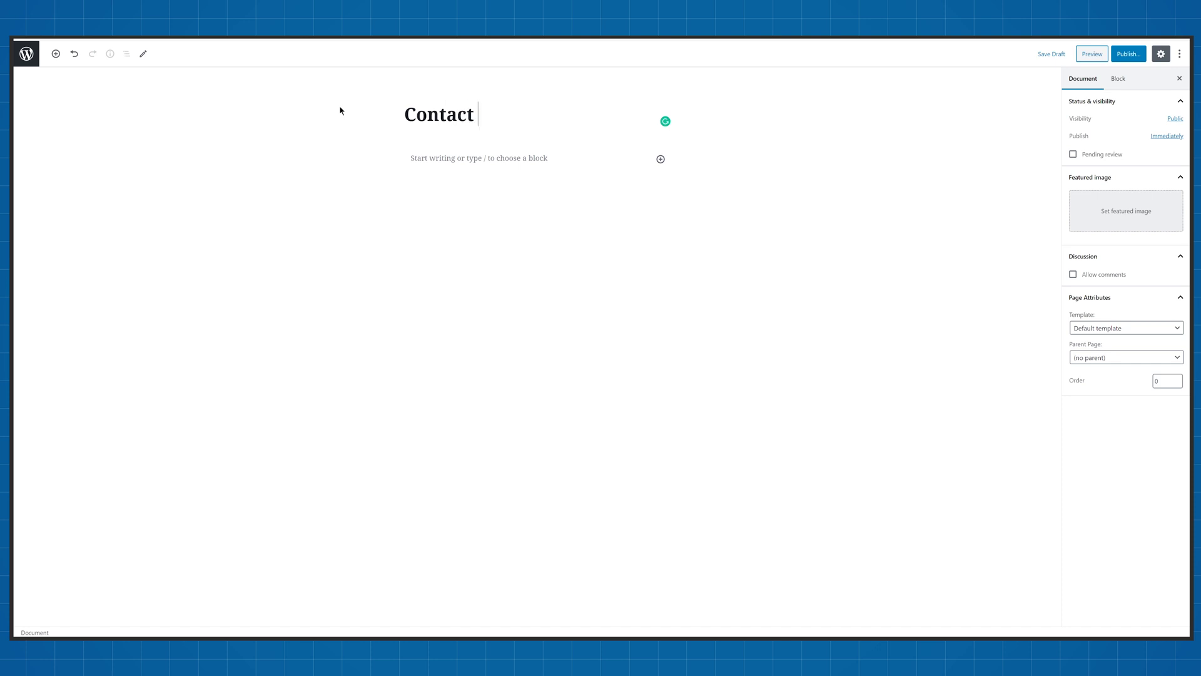
{"action": "type", "text": "Us"}
{"action": "left_click", "coordinate": [661, 159]}
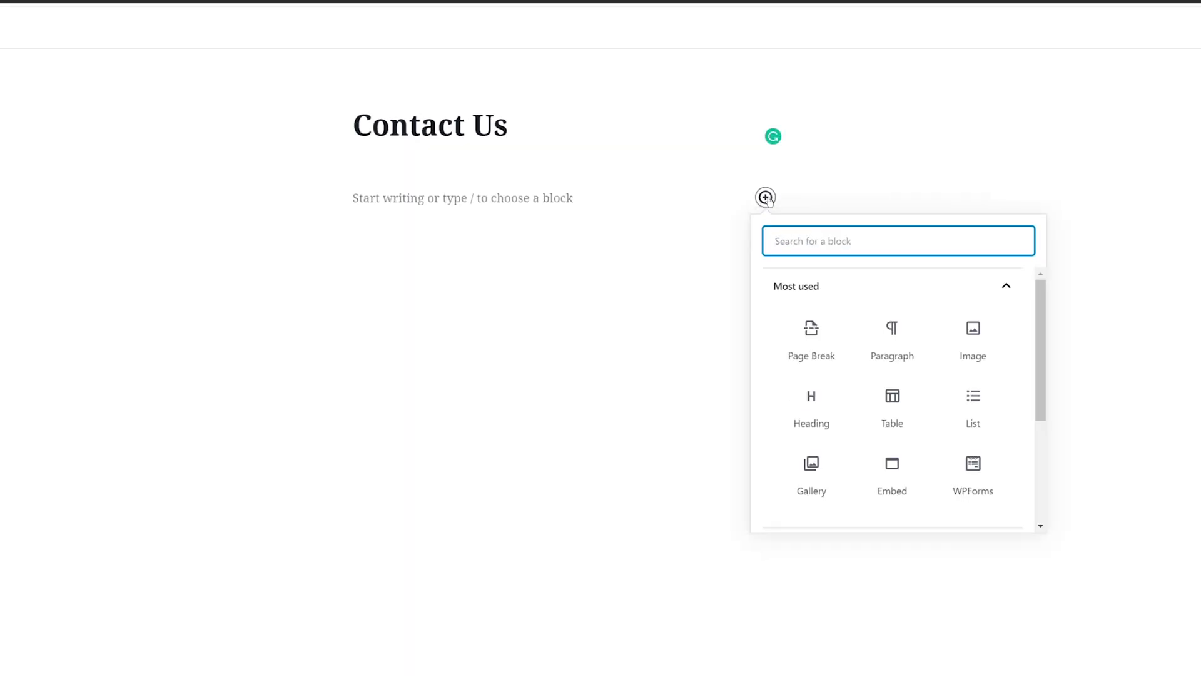
{"action": "type", "text": "form"}
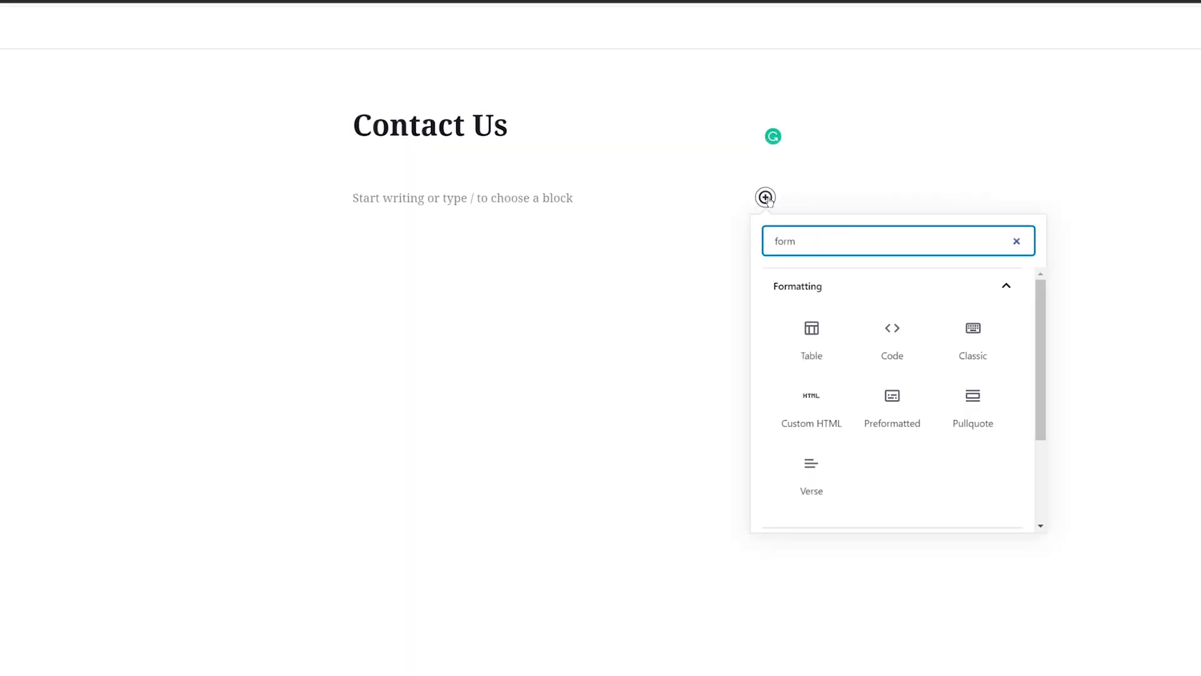
{"action": "scroll", "coordinate": [935, 434], "scroll_direction": "down", "scroll_amount": 2}
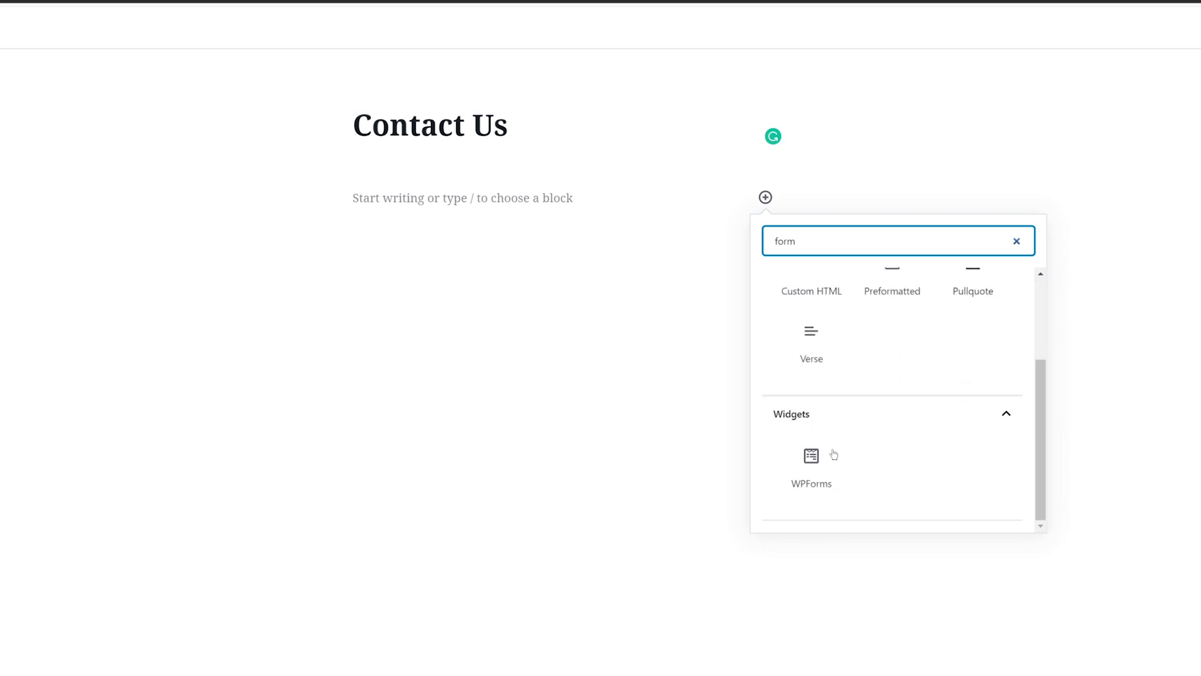
{"action": "left_click", "coordinate": [811, 460]}
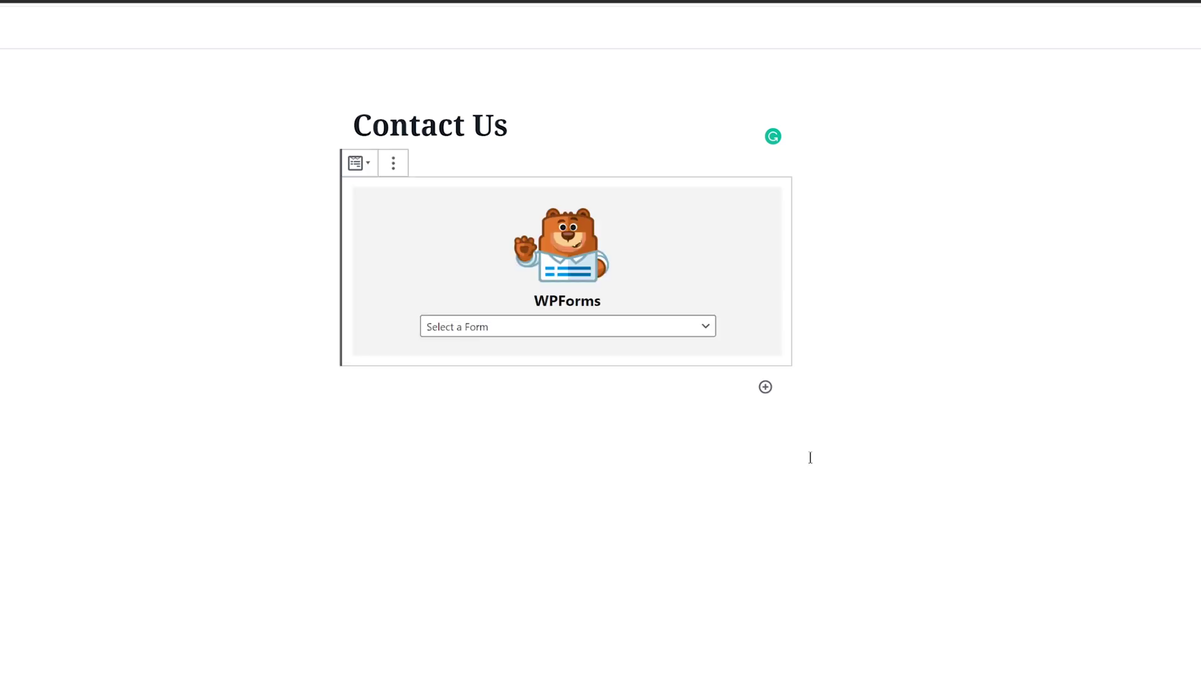
{"action": "left_click", "coordinate": [701, 330]}
{"action": "left_click", "coordinate": [666, 358]}
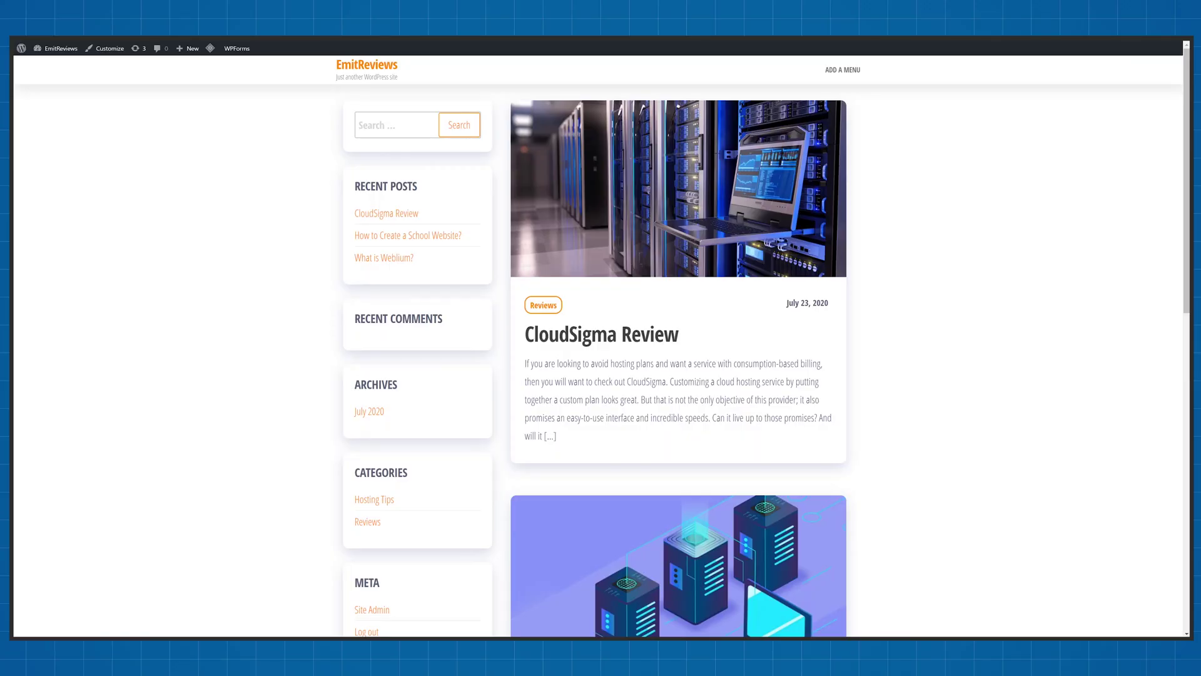
Create a menu named Main and remove Sample Page from it.
{"action": "left_click", "coordinate": [843, 70]}
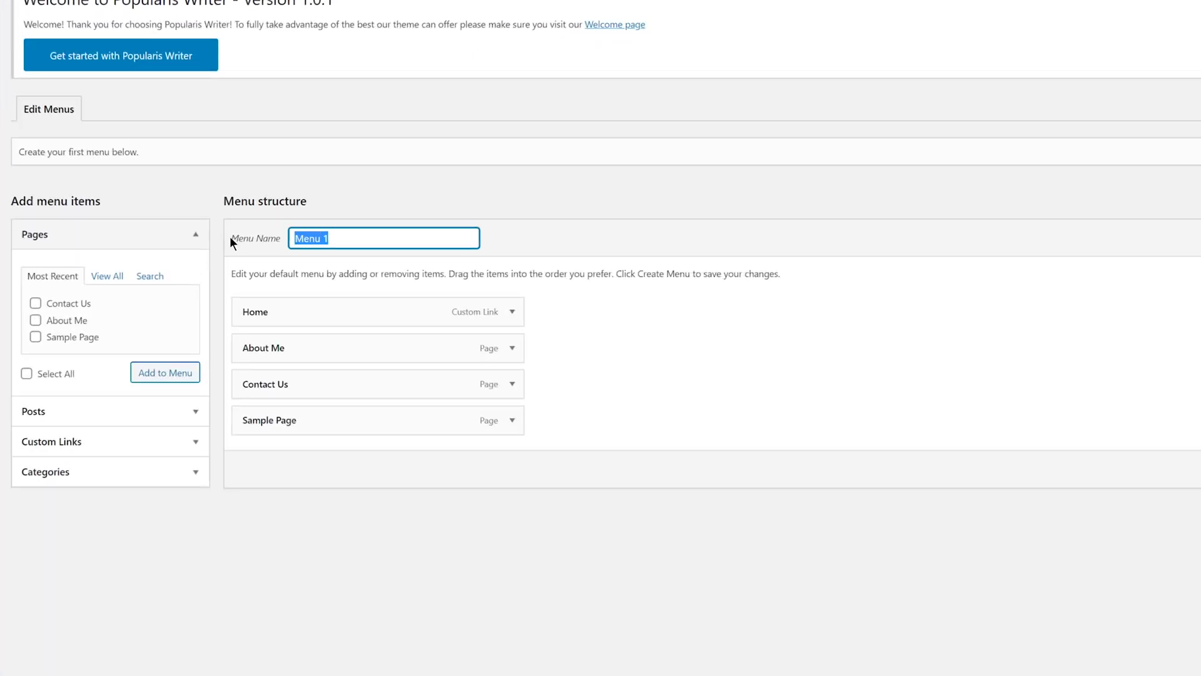
{"action": "type", "text": "Main"}
{"action": "left_click", "coordinate": [517, 419]}
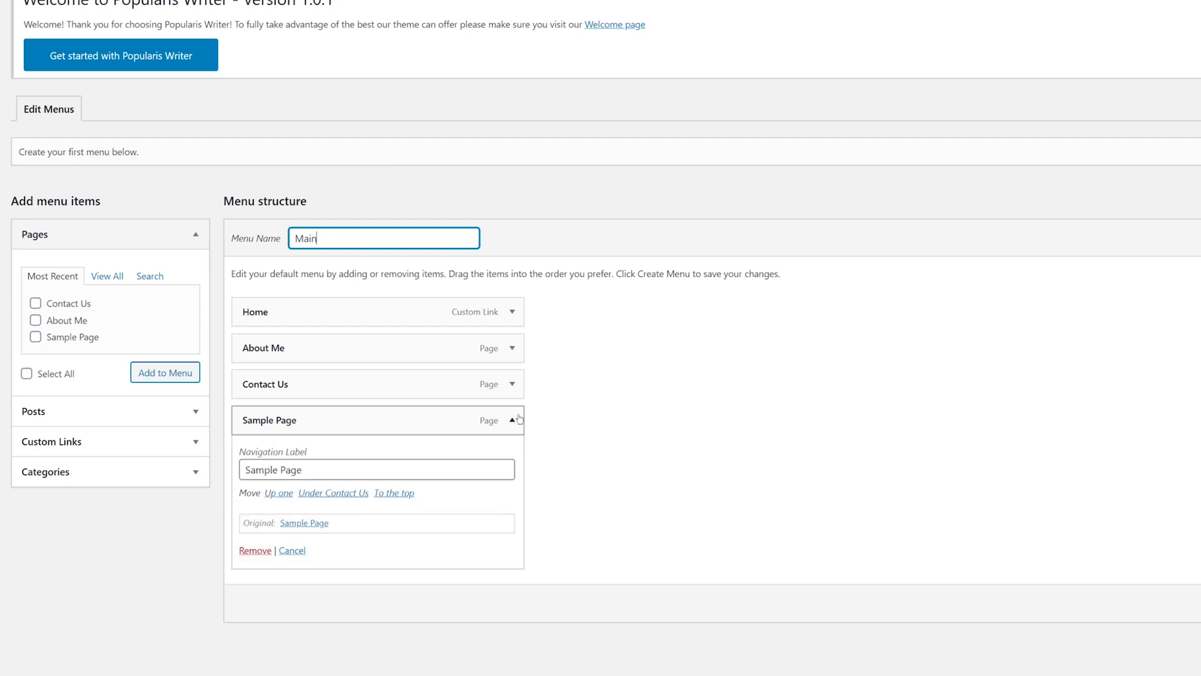
{"action": "left_click", "coordinate": [252, 550]}
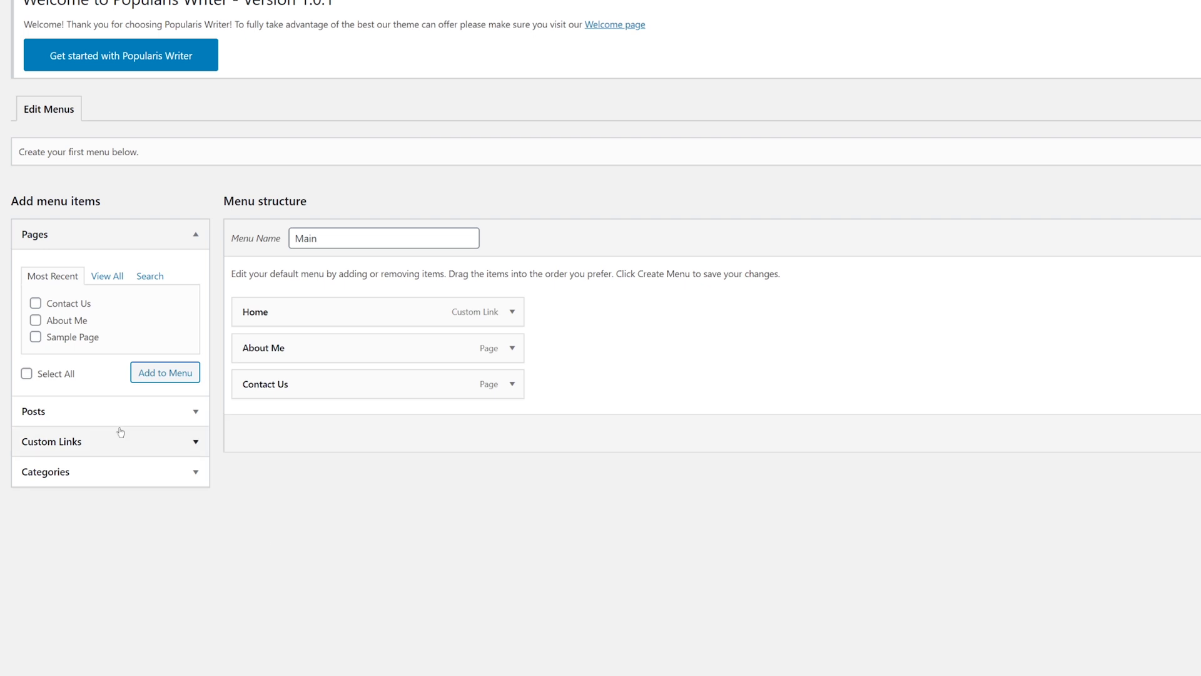
Add the Hosting Tips and Reviews categories right below Home and save the menu.
{"action": "left_click", "coordinate": [86, 471]}
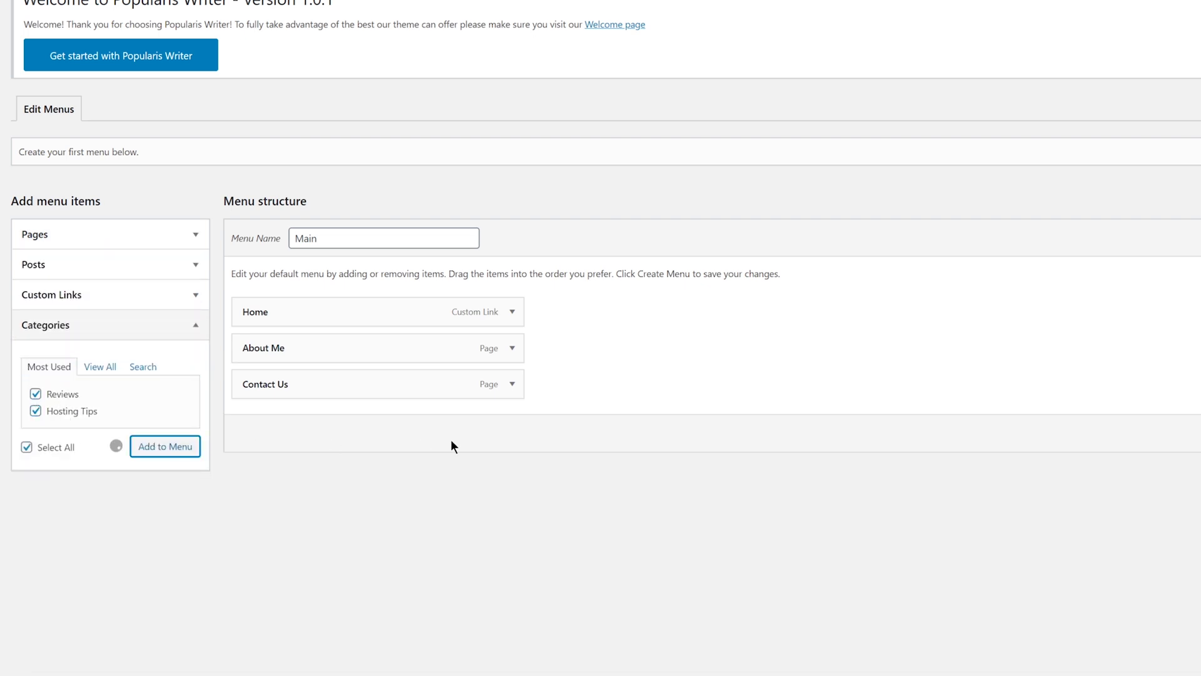
{"action": "left_click_drag", "start_coordinate": [330, 457], "coordinate": [322, 343]}
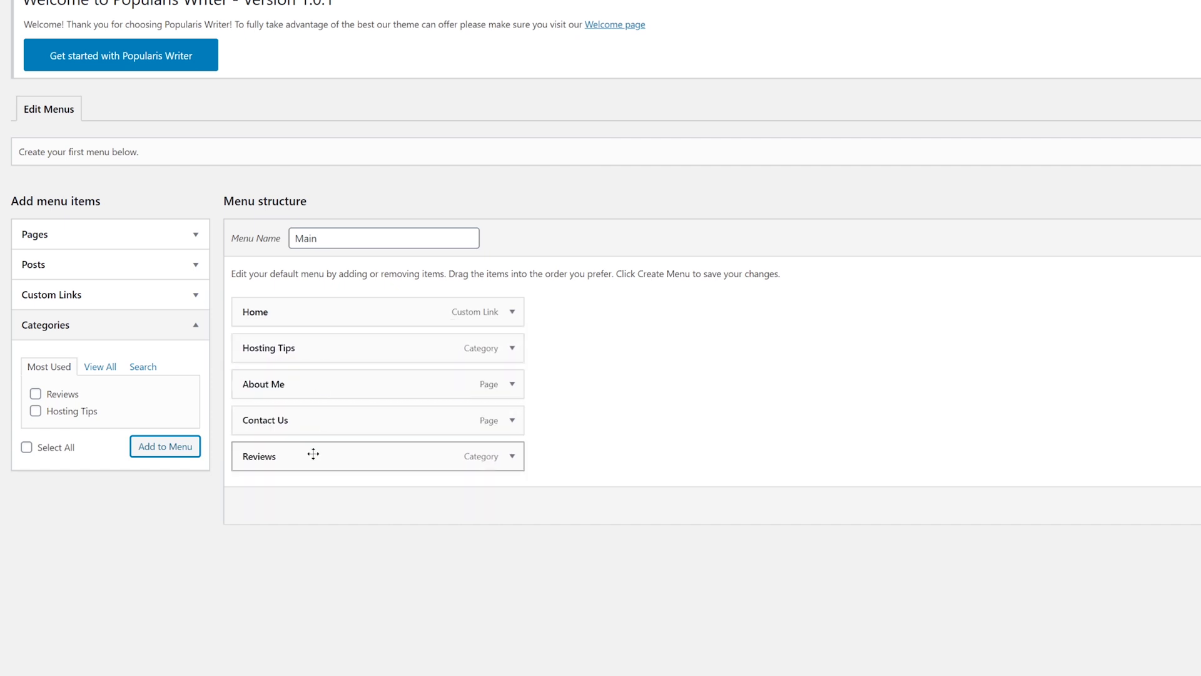
{"action": "left_click_drag", "start_coordinate": [313, 454], "coordinate": [303, 375]}
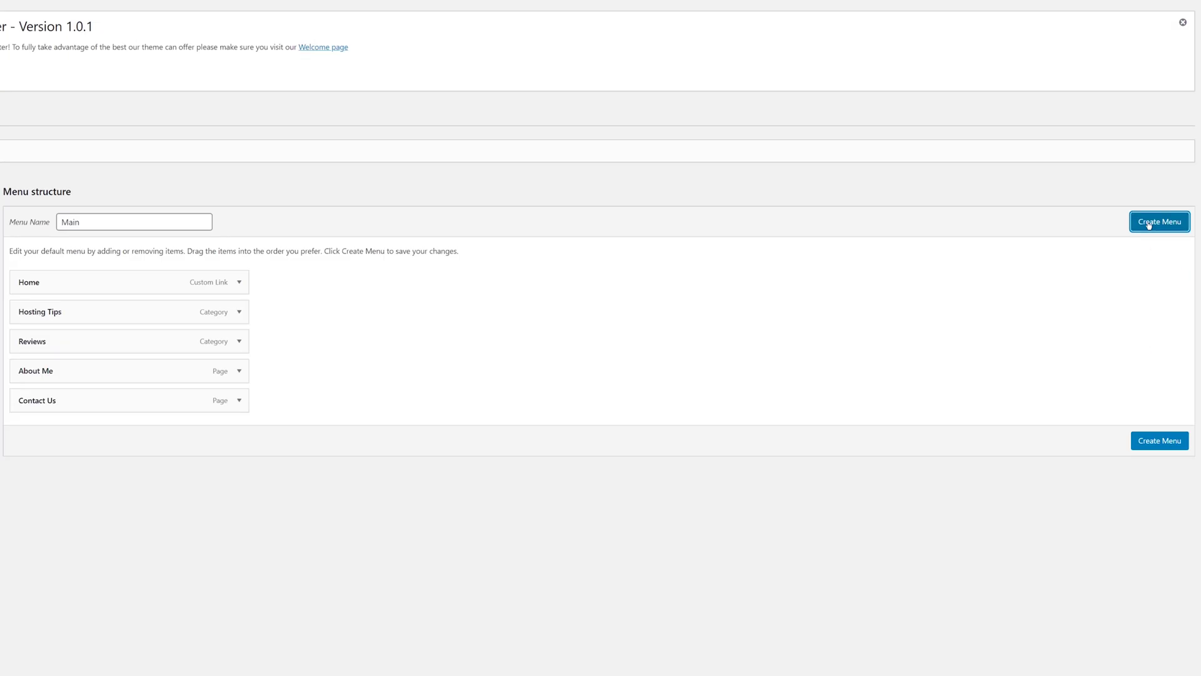
{"action": "left_click", "coordinate": [1149, 224]}
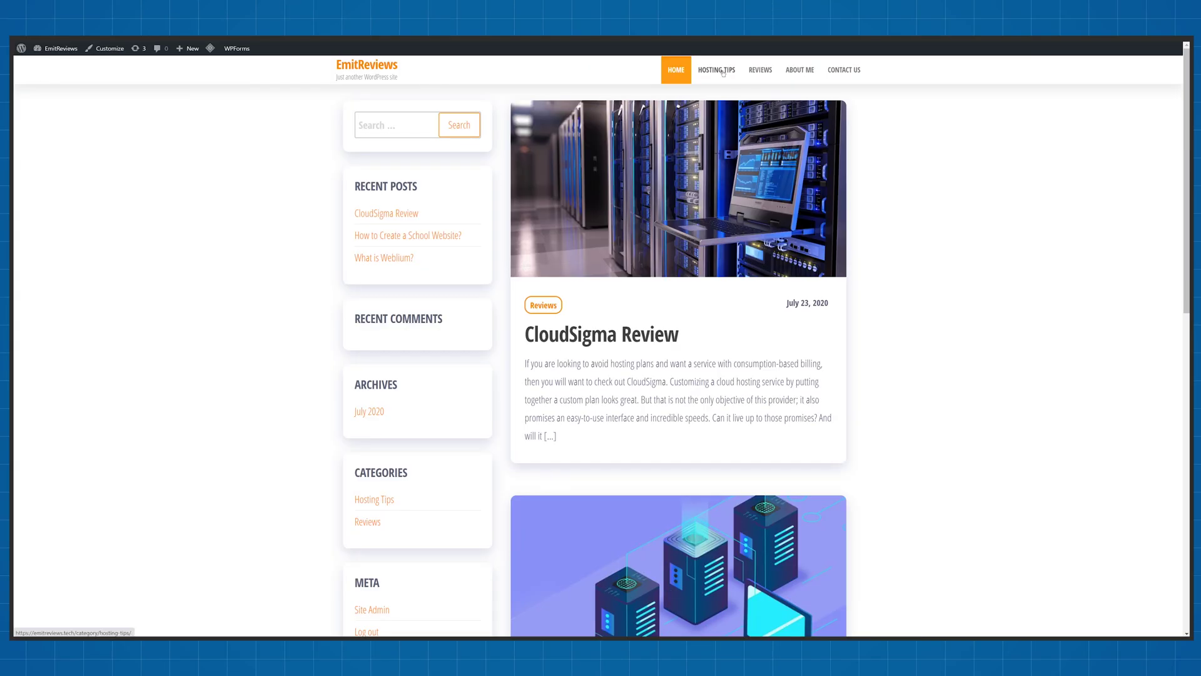
Check the Hosting Tips category page on the live site, then open the Customizer.
{"action": "left_click", "coordinate": [717, 71]}
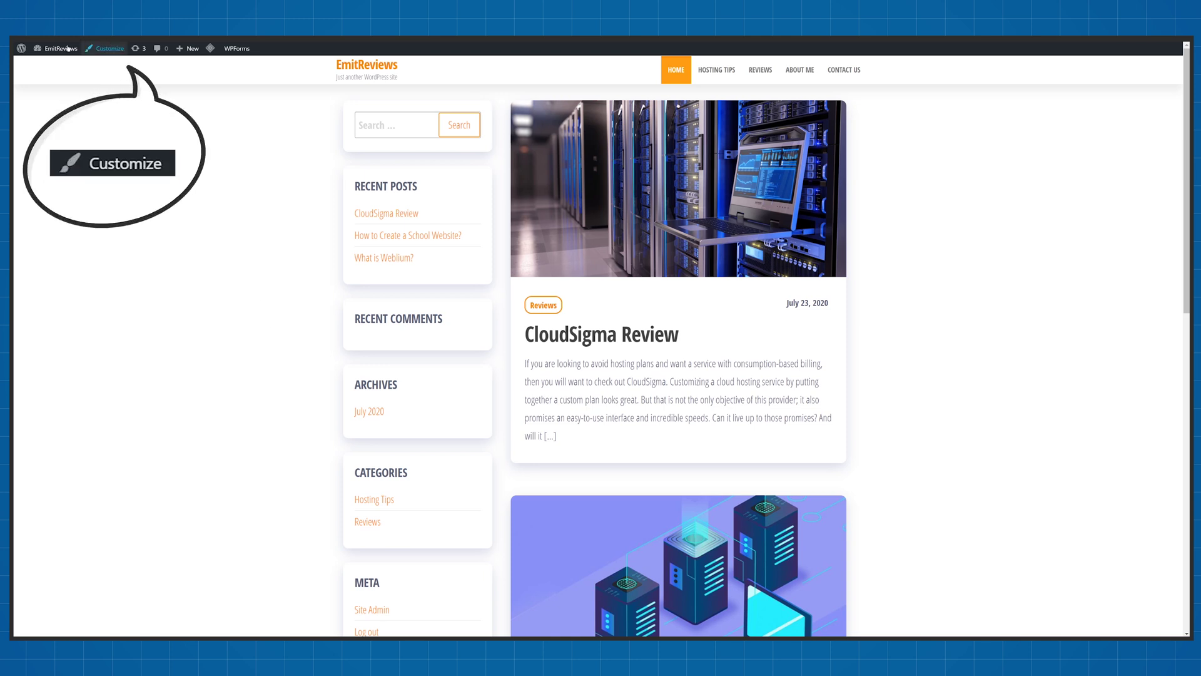
{"action": "left_click", "coordinate": [104, 49]}
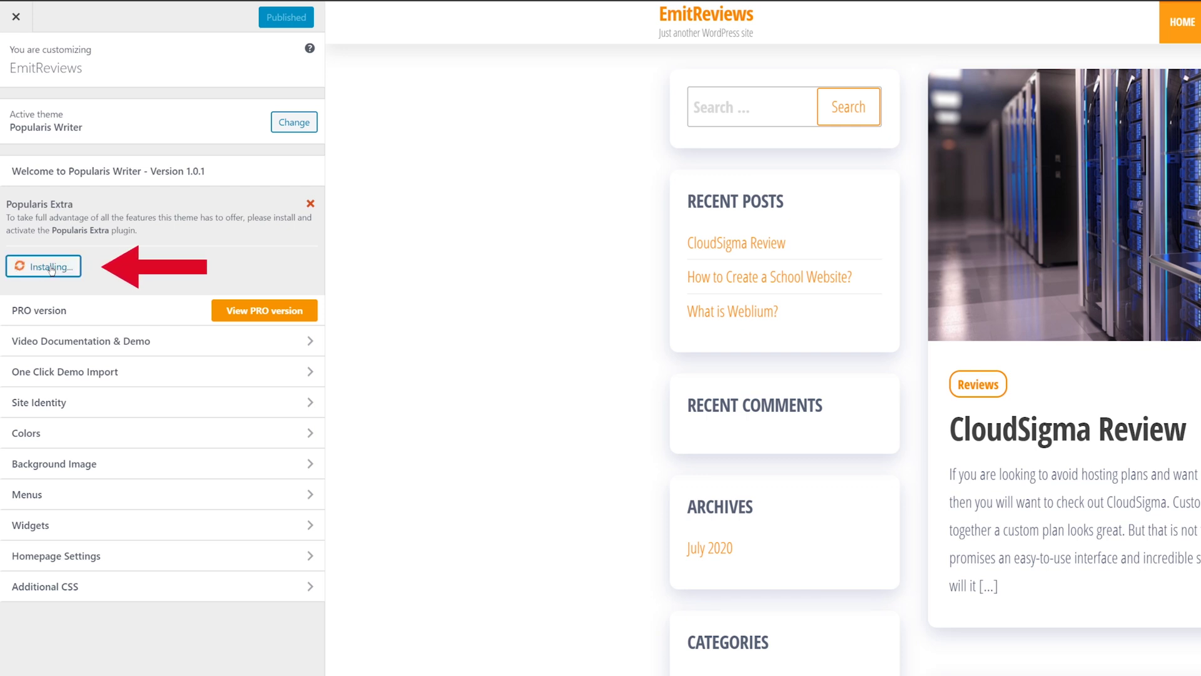
Remove the Meta, Archives and Recent Comments widgets from the Sidebar.
{"action": "left_click", "coordinate": [121, 383]}
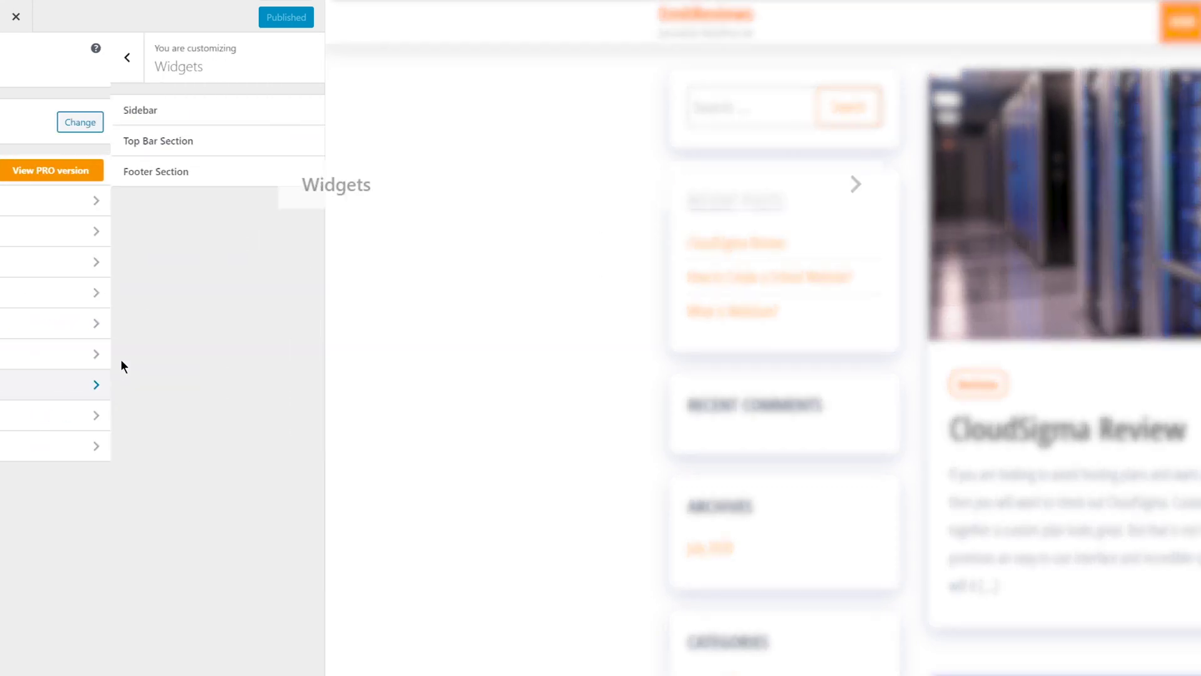
{"action": "left_click", "coordinate": [94, 117]}
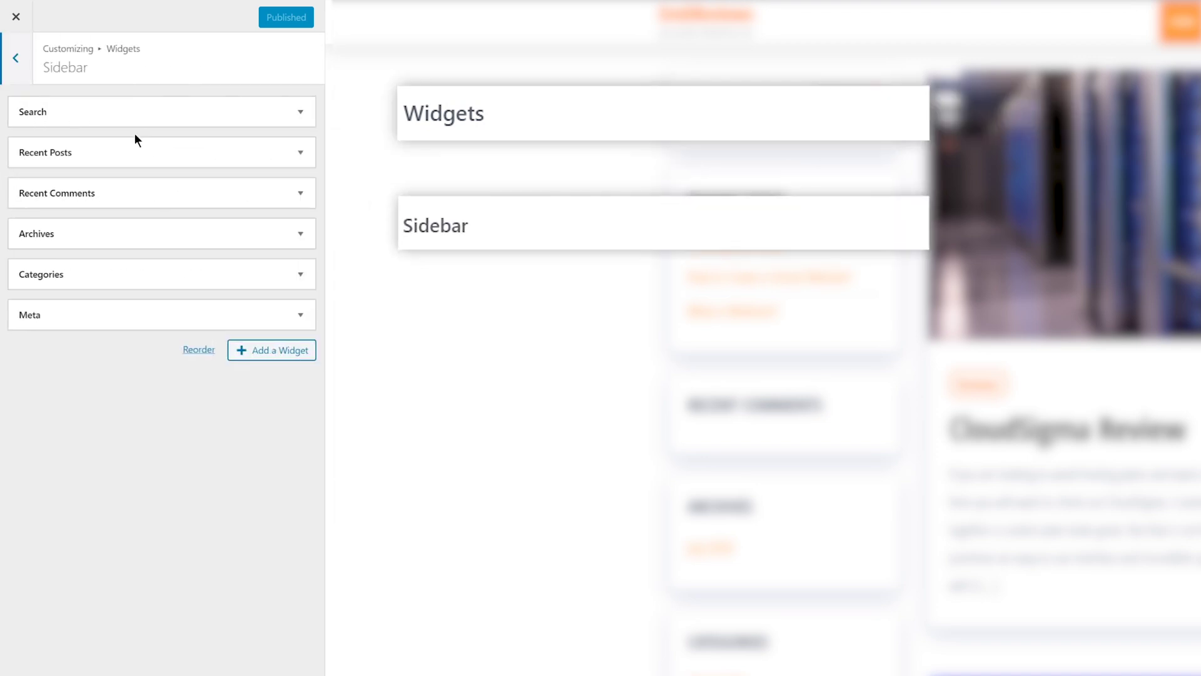
{"action": "left_click", "coordinate": [300, 317]}
{"action": "left_click", "coordinate": [30, 391]}
{"action": "key", "text": "Return"}
{"action": "left_click", "coordinate": [300, 273]}
{"action": "left_click", "coordinate": [300, 234]}
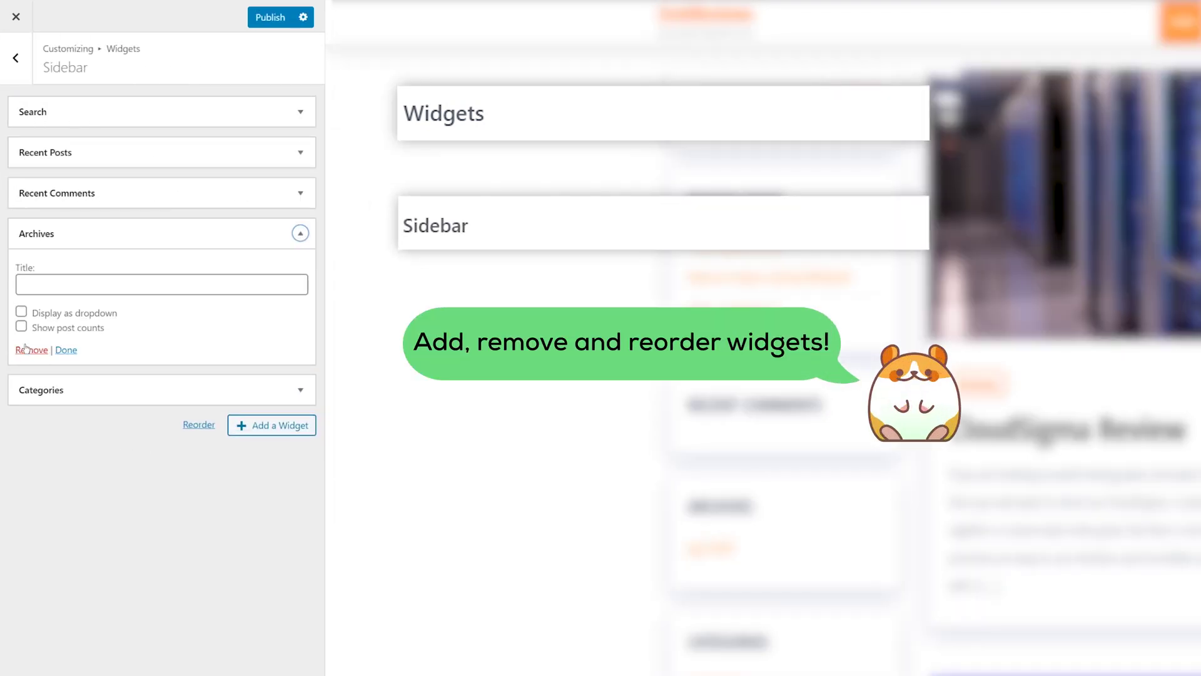
{"action": "left_click", "coordinate": [30, 350]}
{"action": "left_click", "coordinate": [300, 193]}
{"action": "left_click", "coordinate": [30, 315]}
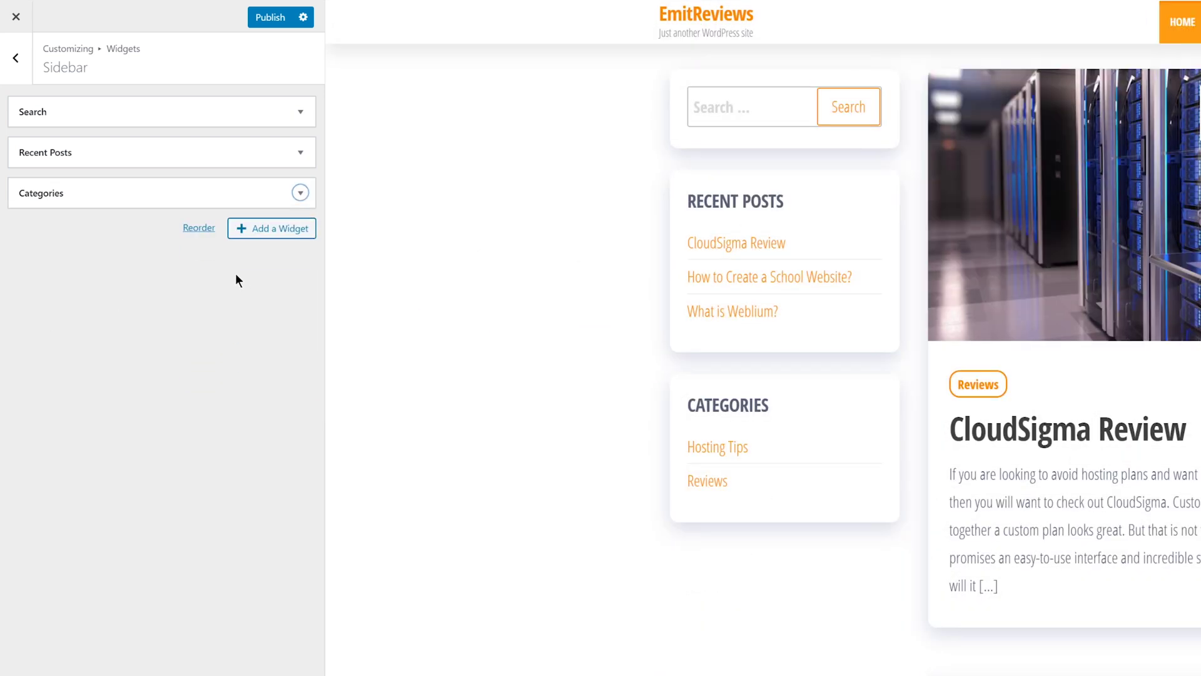
Add a Popularis: About Me widget and move it to the top of the Sidebar.
{"action": "left_click", "coordinate": [251, 231]}
{"action": "left_click", "coordinate": [463, 567]}
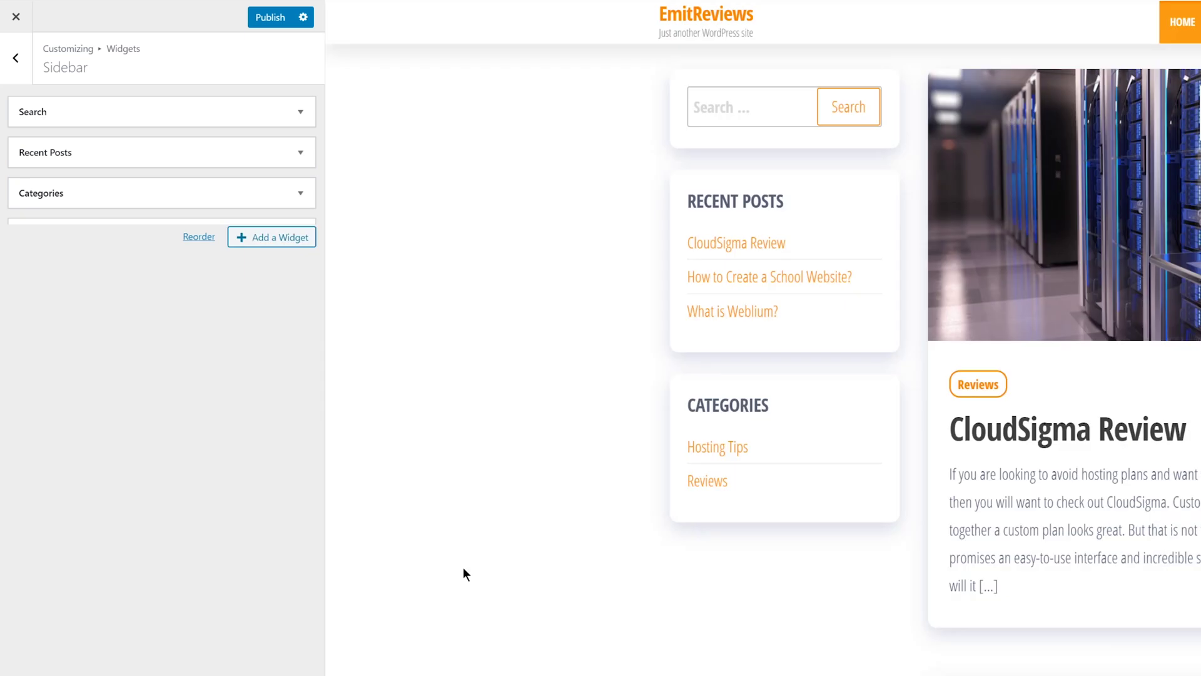
{"action": "left_click", "coordinate": [287, 246]}
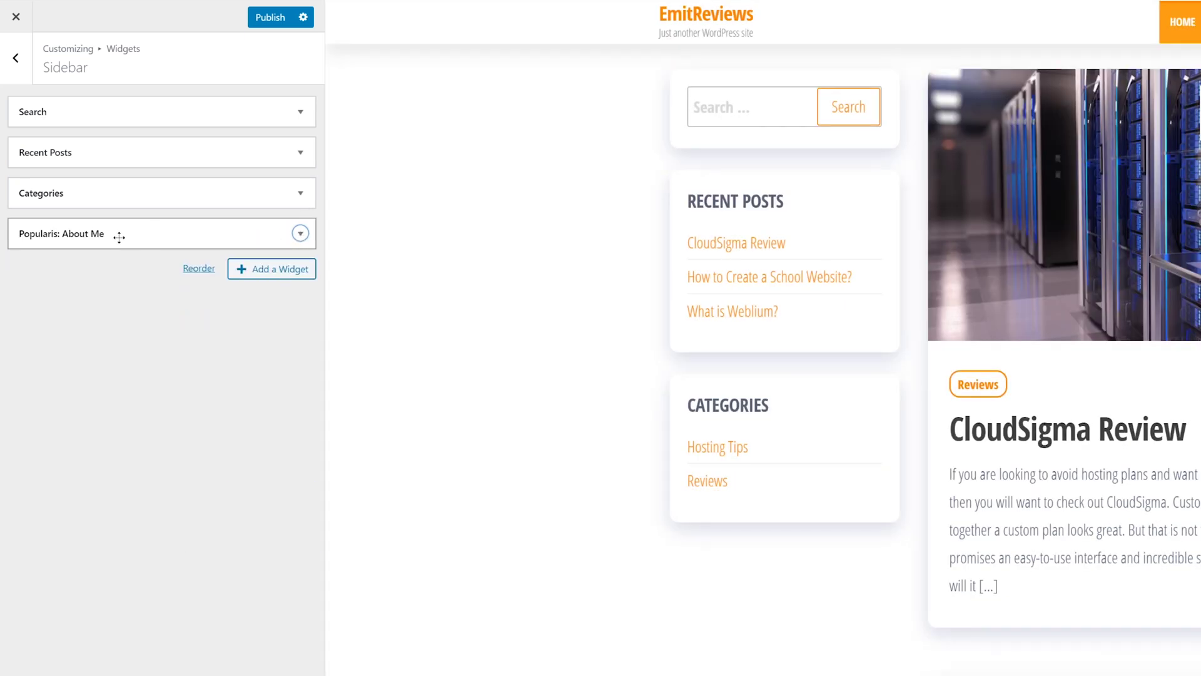
{"action": "left_click_drag", "start_coordinate": [118, 236], "coordinate": [115, 105]}
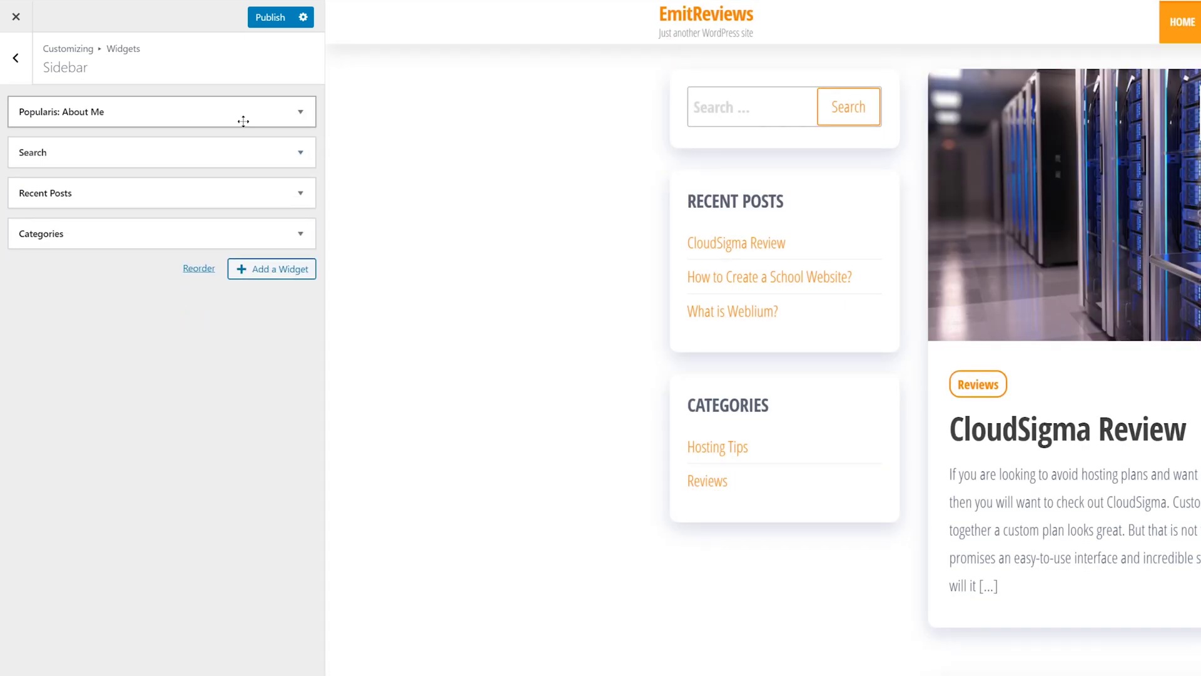
{"action": "left_click", "coordinate": [300, 100]}
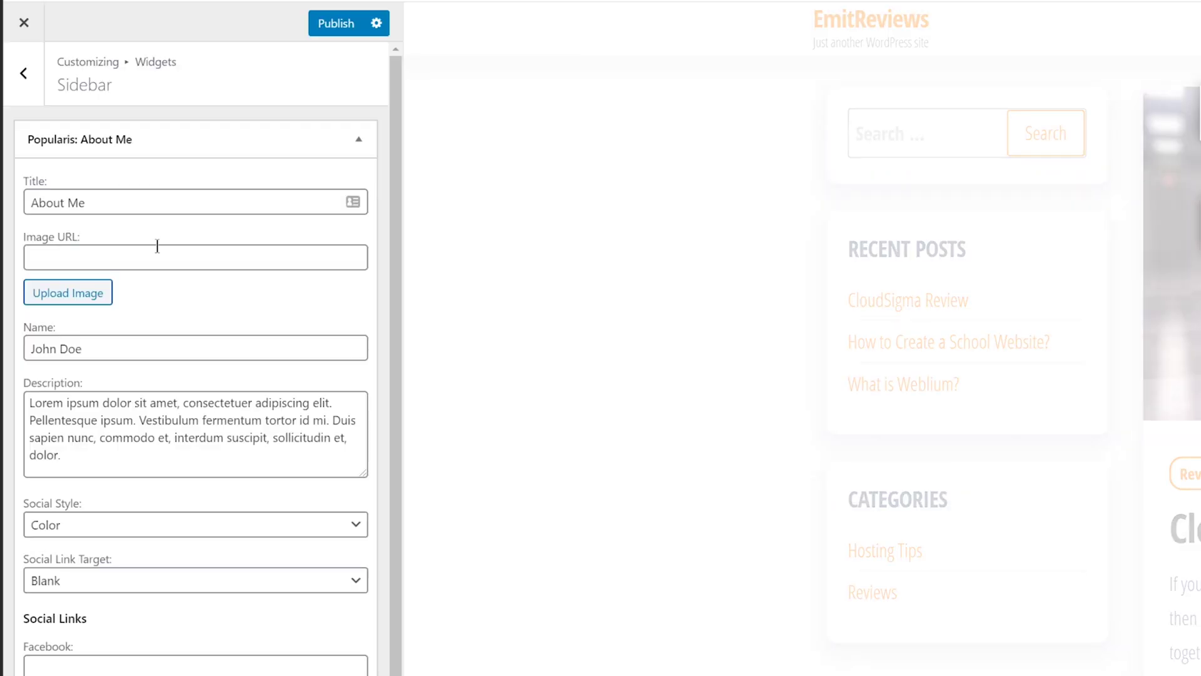
Enter 'Emit Re' as the About Me name and paste the hosting-review bio into Description.
{"action": "type", "text": "Emit Review"}
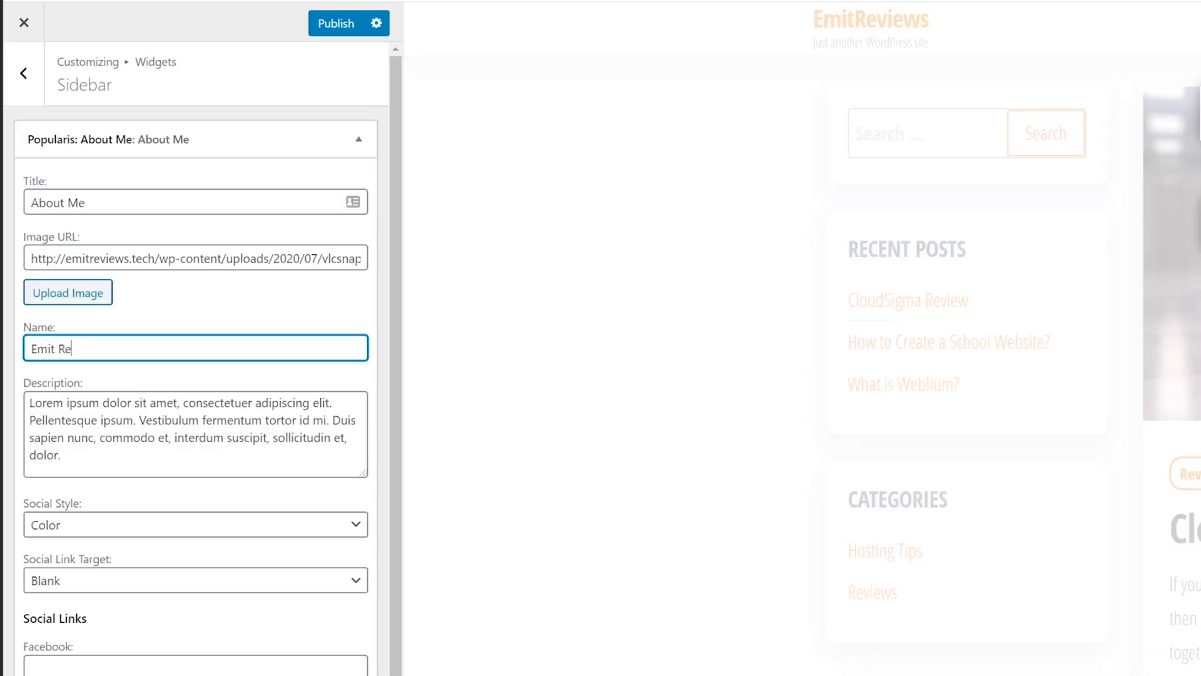
{"action": "key", "text": "Tab"}
{"action": "type", "text": "https://www.youtube.com/c/EmitReviews/featured"}
{"action": "key", "text": "ctrl+z"}
{"action": "scroll", "coordinate": [206, 488], "scroll_direction": "down", "scroll_amount": 1}
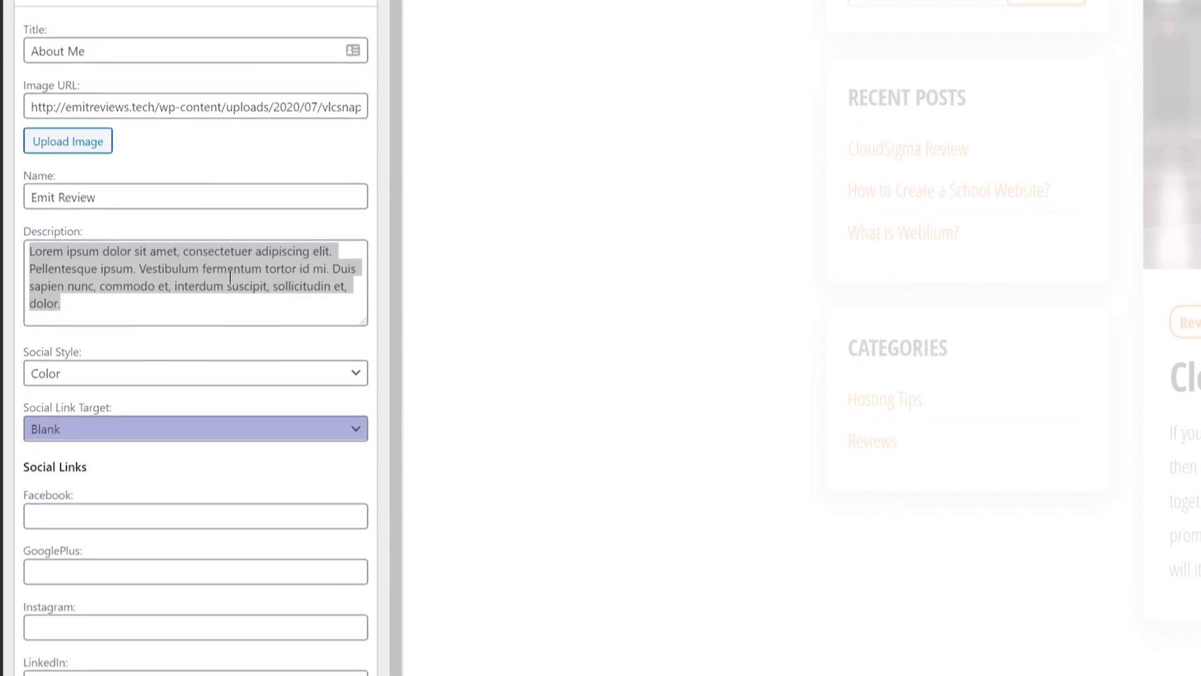
{"action": "type", "text": "I  make sure to provides real and unbiased information, test and overview various features, prices, pros & cons. Subscribe for practical tips, advice, and tactics on choosing the best web hosting provider for you."}
Paste the Facebook, Twitter, Instagram and YouTube links into their fields and close the widget.
{"action": "left_click", "coordinate": [190, 466]}
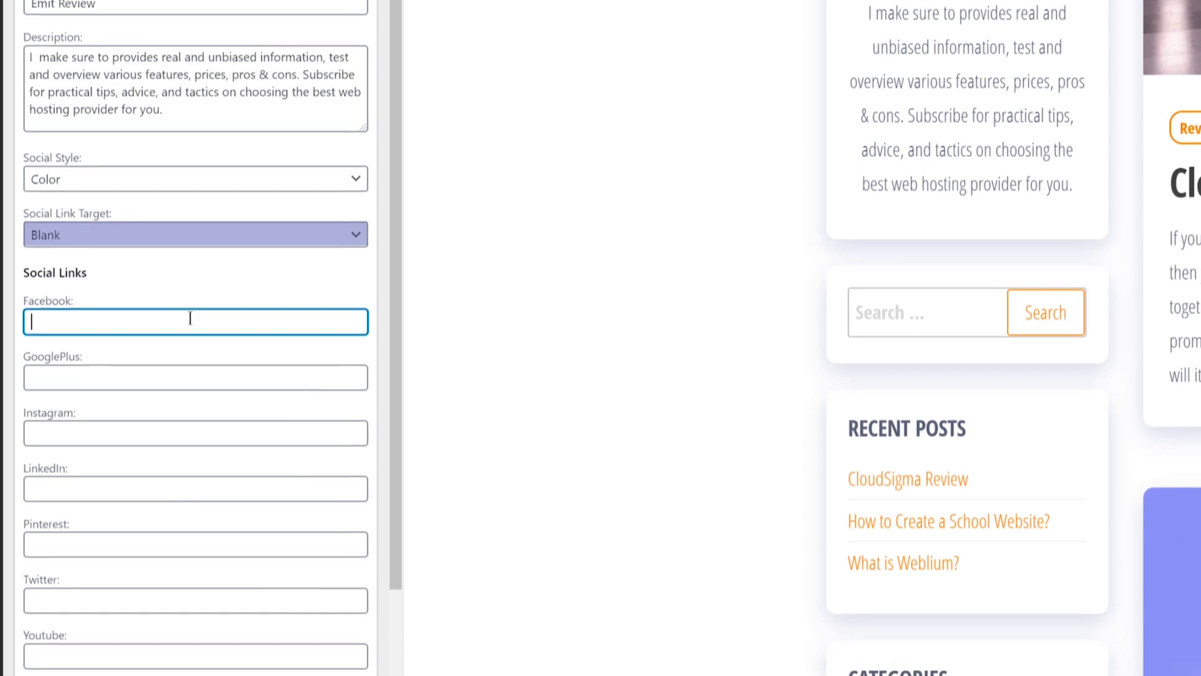
{"action": "type", "text": "https://www.facebook.com/"}
{"action": "left_click", "coordinate": [169, 560]}
{"action": "type", "text": "https://twitter.com/"}
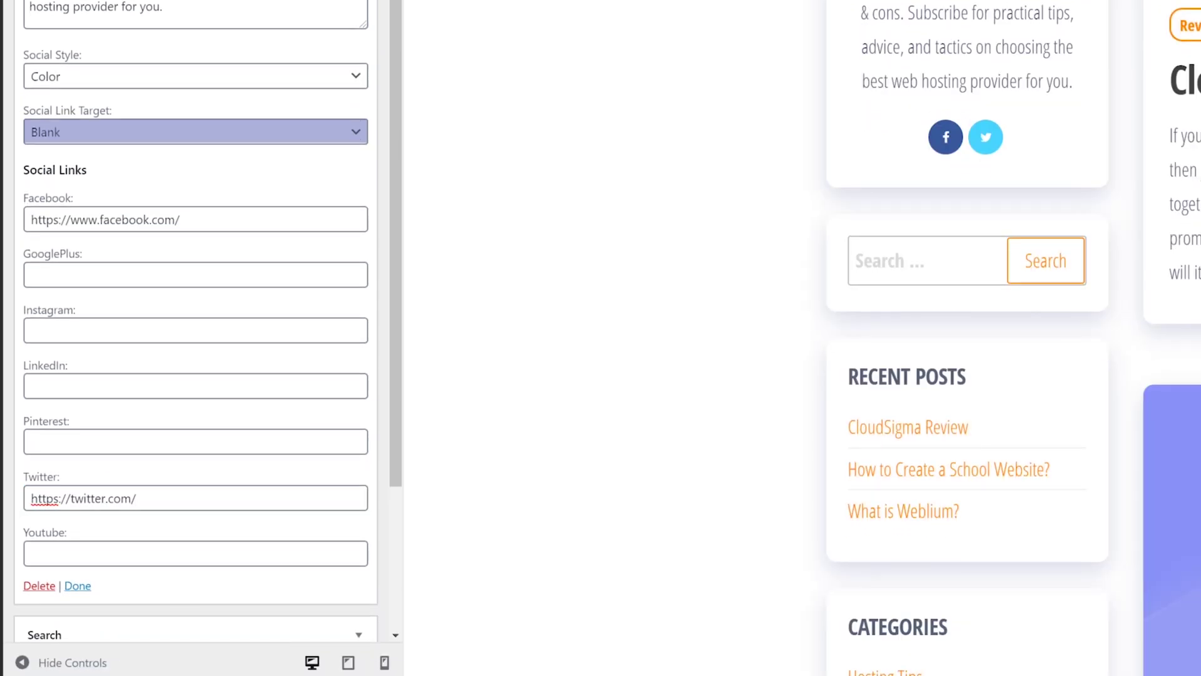
{"action": "left_click", "coordinate": [173, 391]}
{"action": "type", "text": "https://www.instagram.com/"}
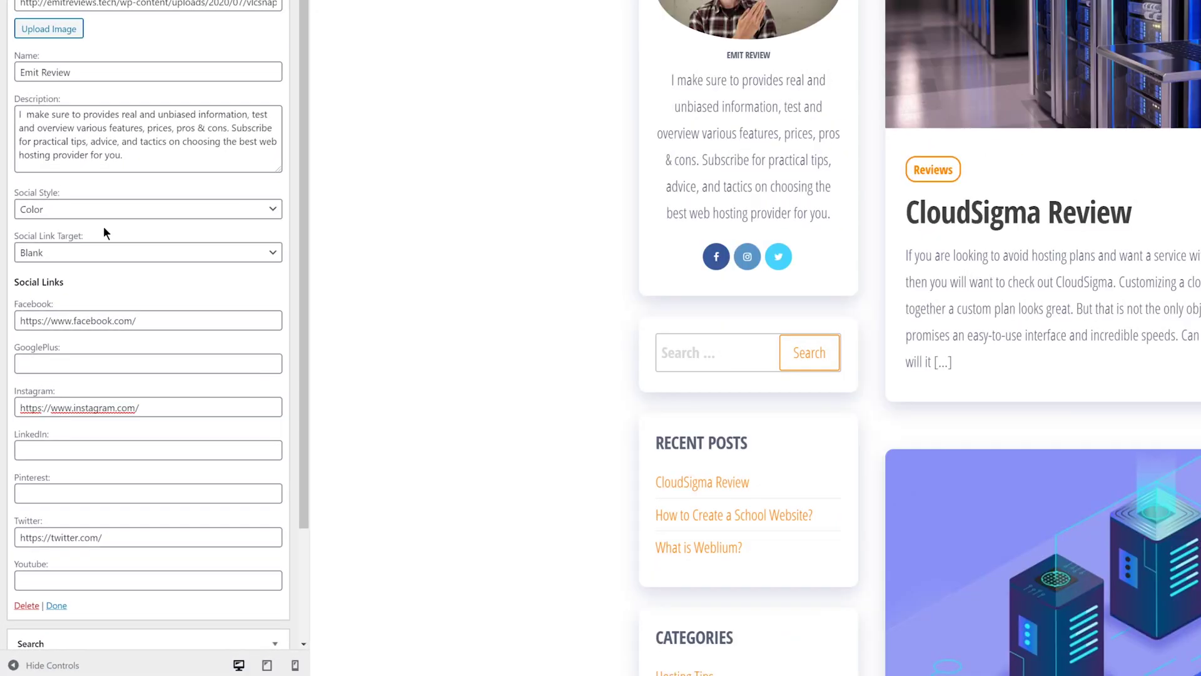
{"action": "left_click", "coordinate": [75, 581]}
{"action": "type", "text": "https://www.youtube.com/c/EmitReviews"}
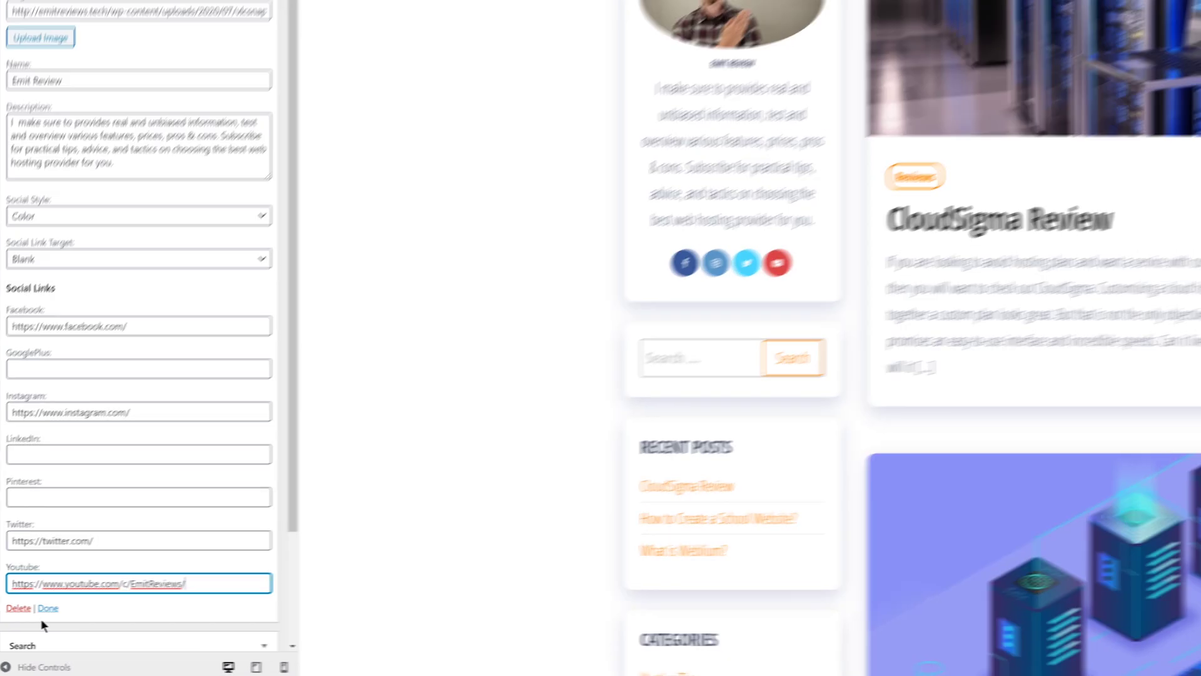
{"action": "left_click", "coordinate": [57, 605]}
Add a Tag Cloud widget to the blog sidebar from the available widgets list.
{"action": "scroll", "coordinate": [707, 338], "scroll_direction": "down", "scroll_amount": 6}
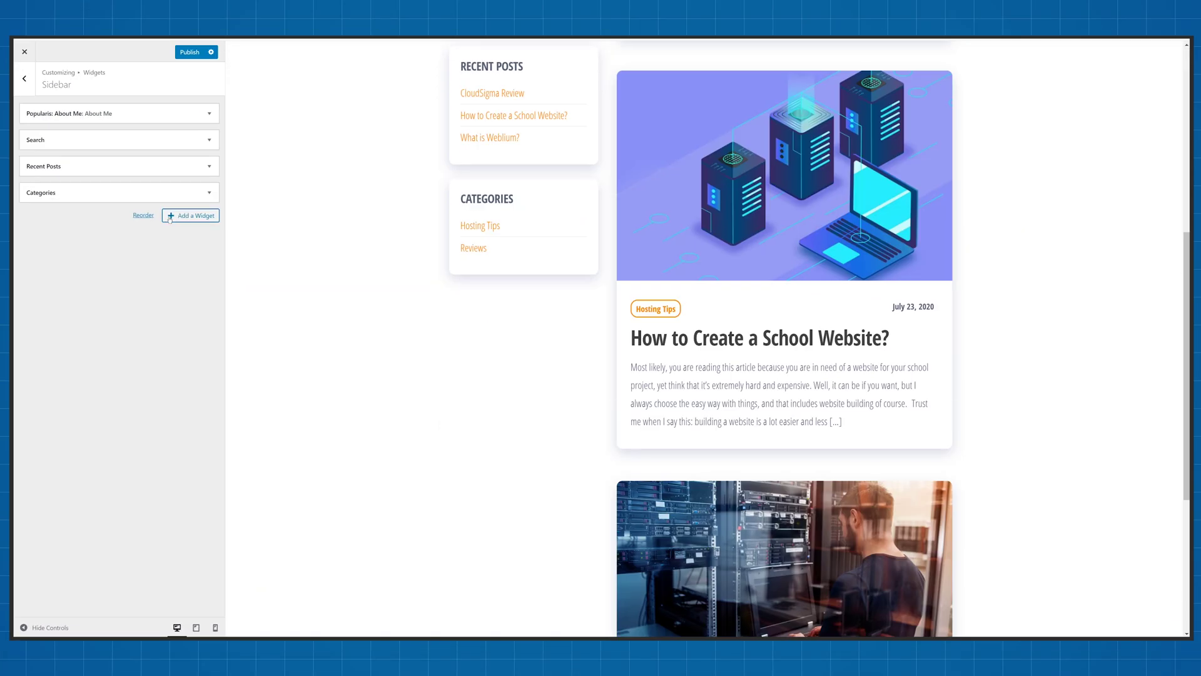
{"action": "left_click", "coordinate": [190, 216]}
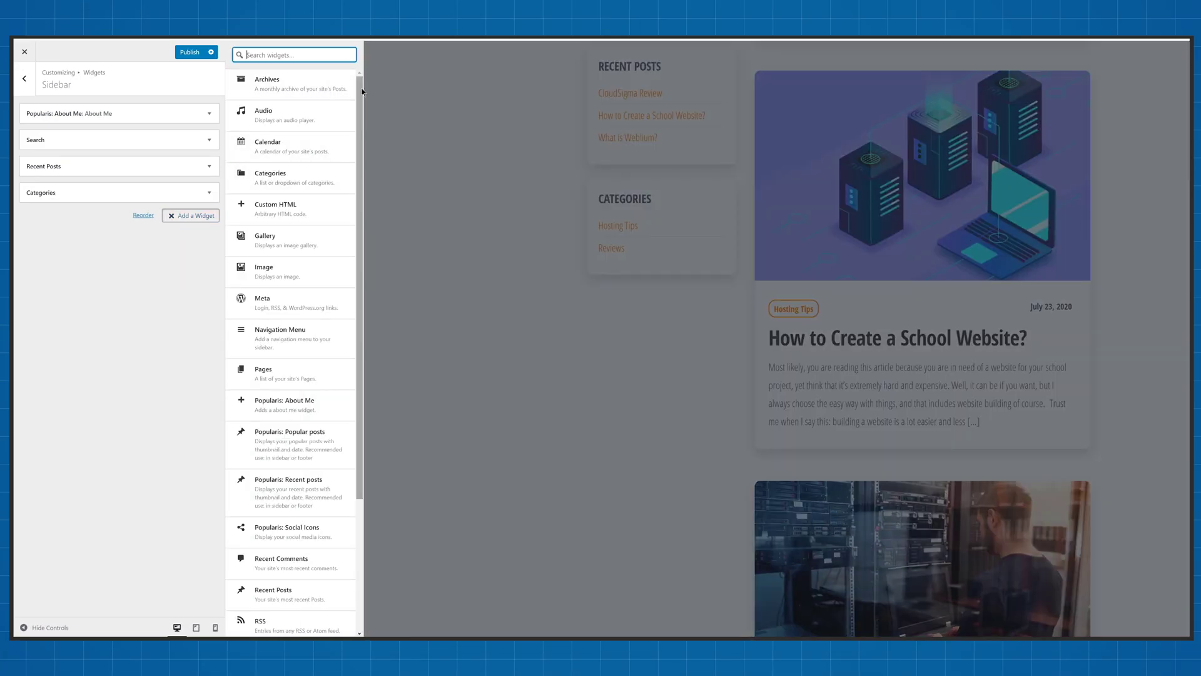
{"action": "scroll", "coordinate": [360, 102], "scroll_direction": "down", "scroll_amount": 5}
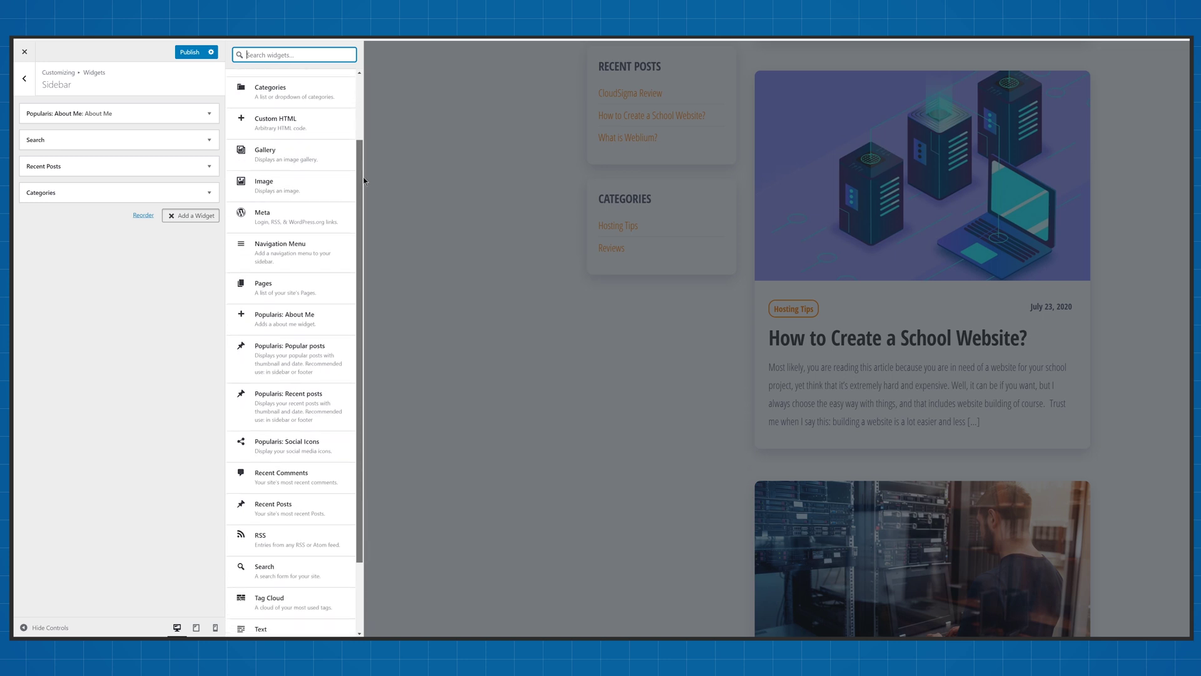
{"action": "left_click", "coordinate": [289, 510]}
{"action": "scroll", "coordinate": [439, 486], "scroll_direction": "up", "scroll_amount": 4}
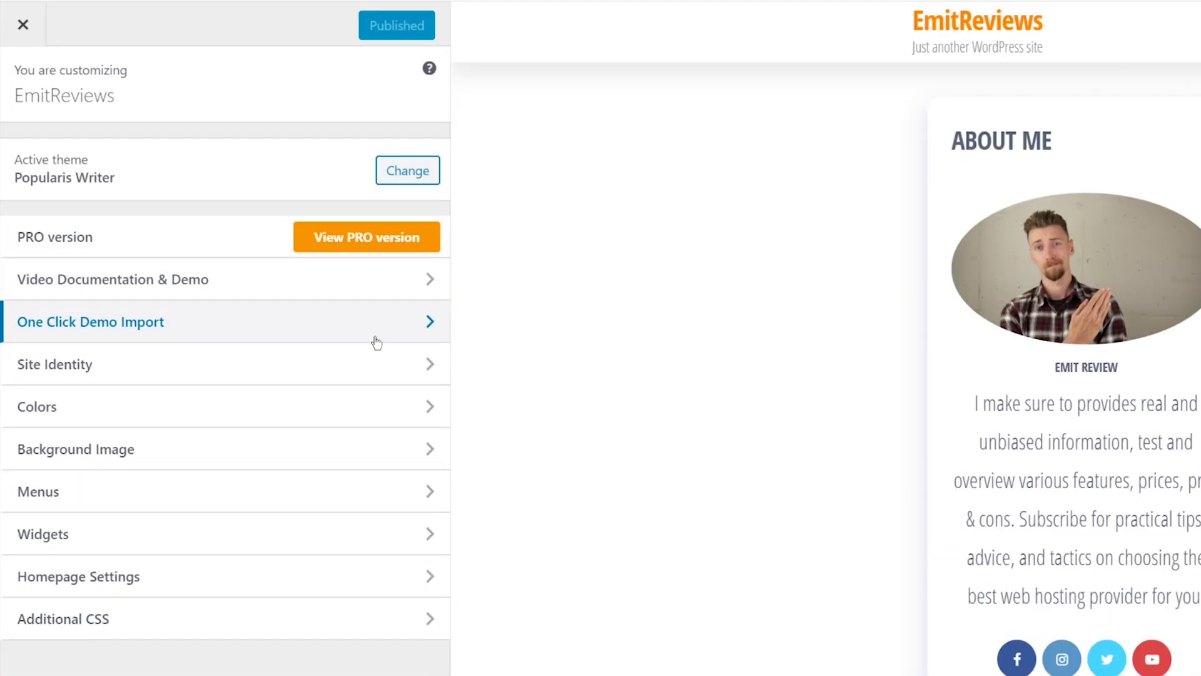
Upload the EMIT REVIEWS image and set it as the uncropped site logo in Site Identity.
{"action": "left_click", "coordinate": [373, 376]}
{"action": "left_click", "coordinate": [204, 182]}
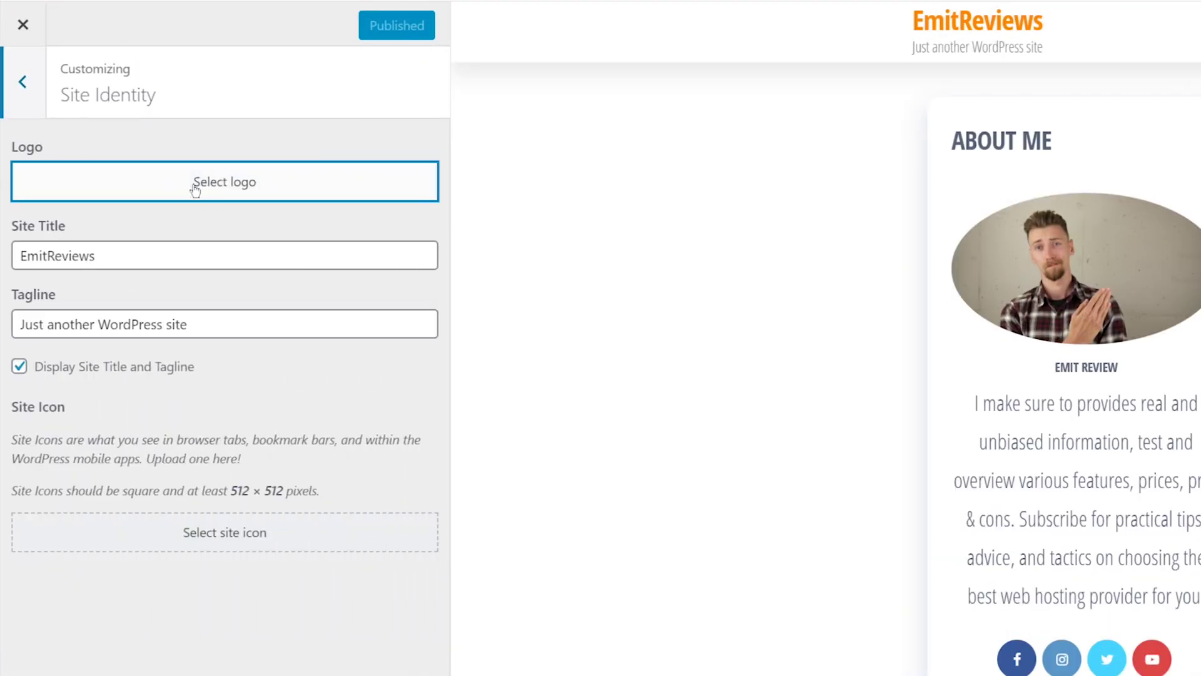
{"action": "left_click", "coordinate": [579, 297]}
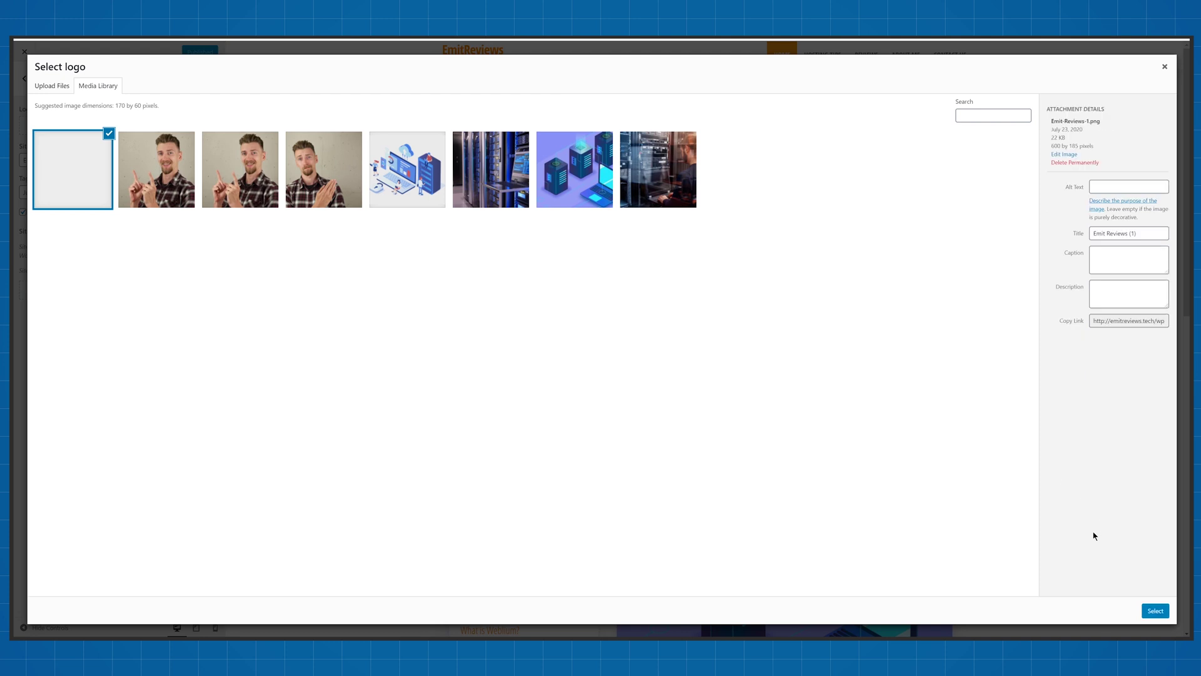
{"action": "left_click", "coordinate": [1146, 609]}
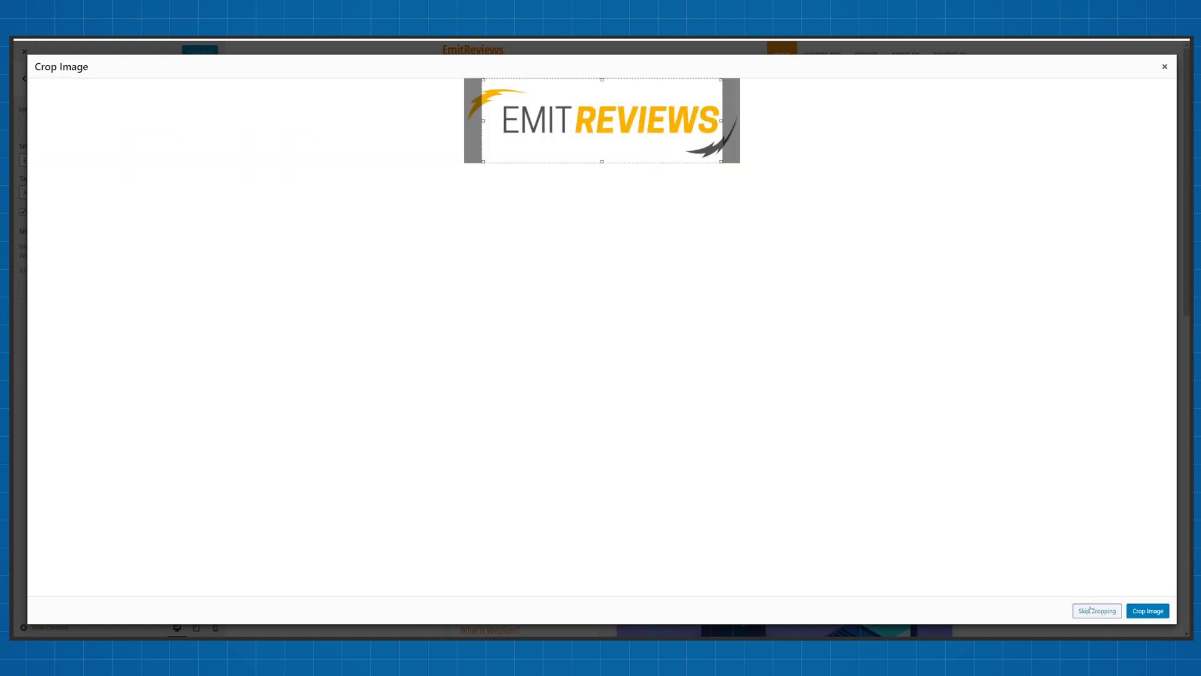
{"action": "left_click", "coordinate": [1097, 611]}
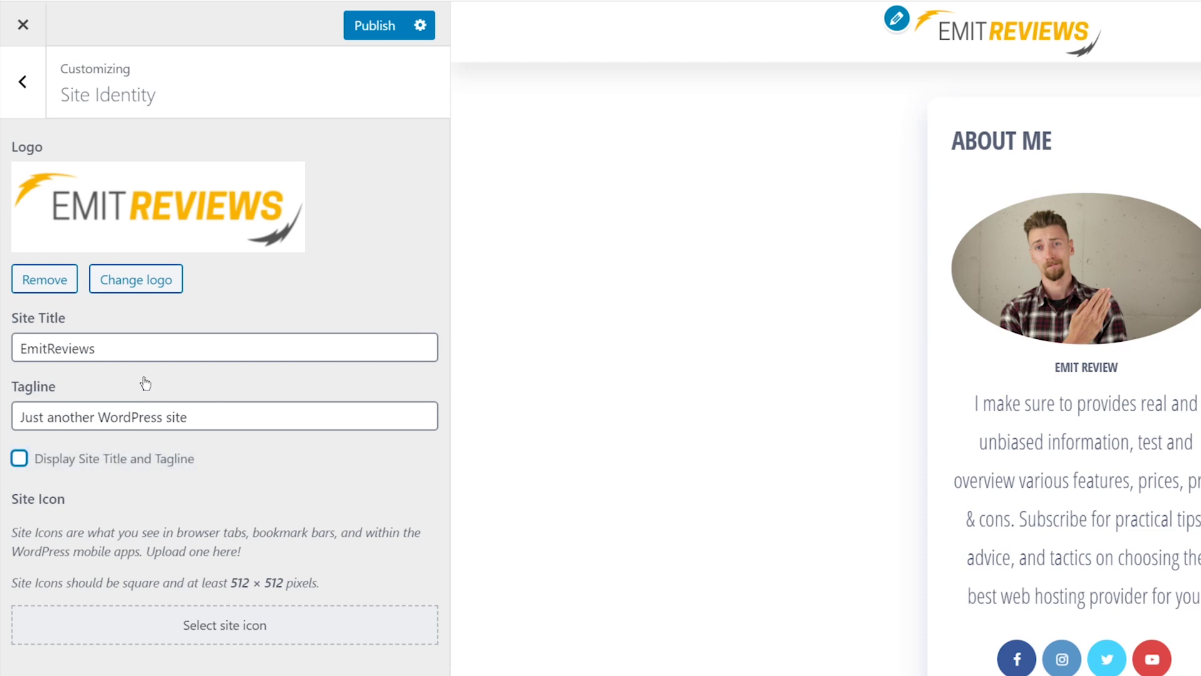
{"action": "left_click", "coordinate": [24, 82]}
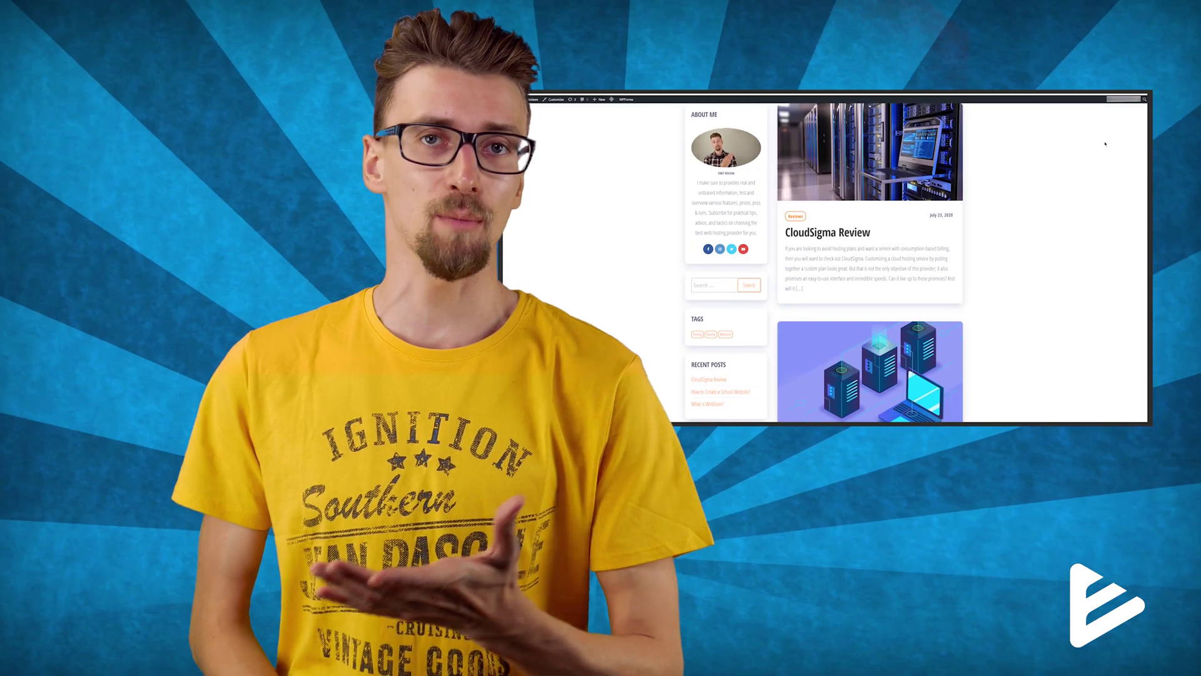
{"action": "scroll", "coordinate": [1105, 144], "scroll_direction": "down", "scroll_amount": 3}
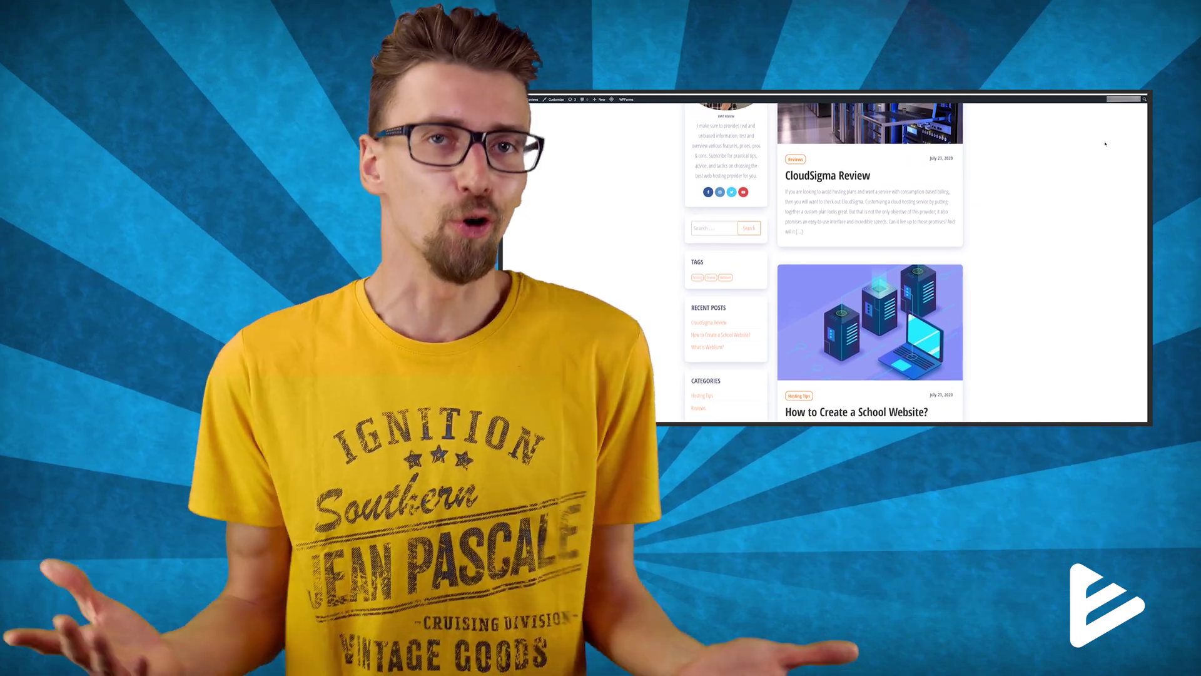
{"action": "scroll", "coordinate": [1105, 144], "scroll_direction": "down", "scroll_amount": 3}
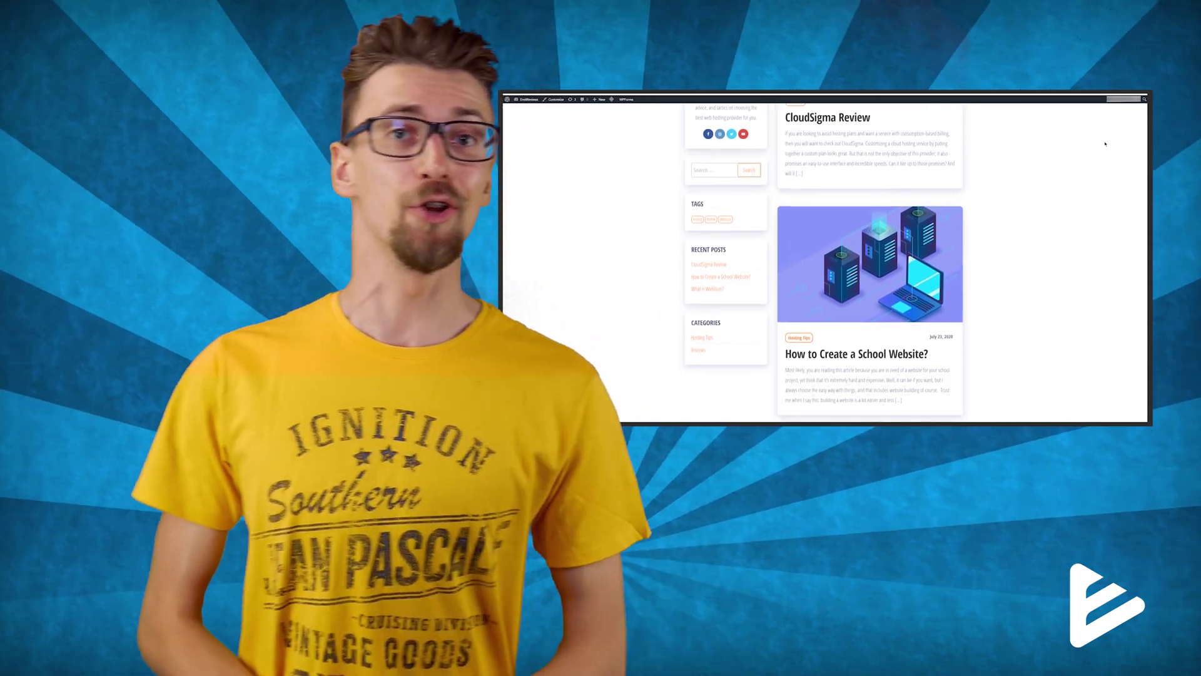
{"action": "scroll", "coordinate": [1105, 144], "scroll_direction": "down", "scroll_amount": 3}
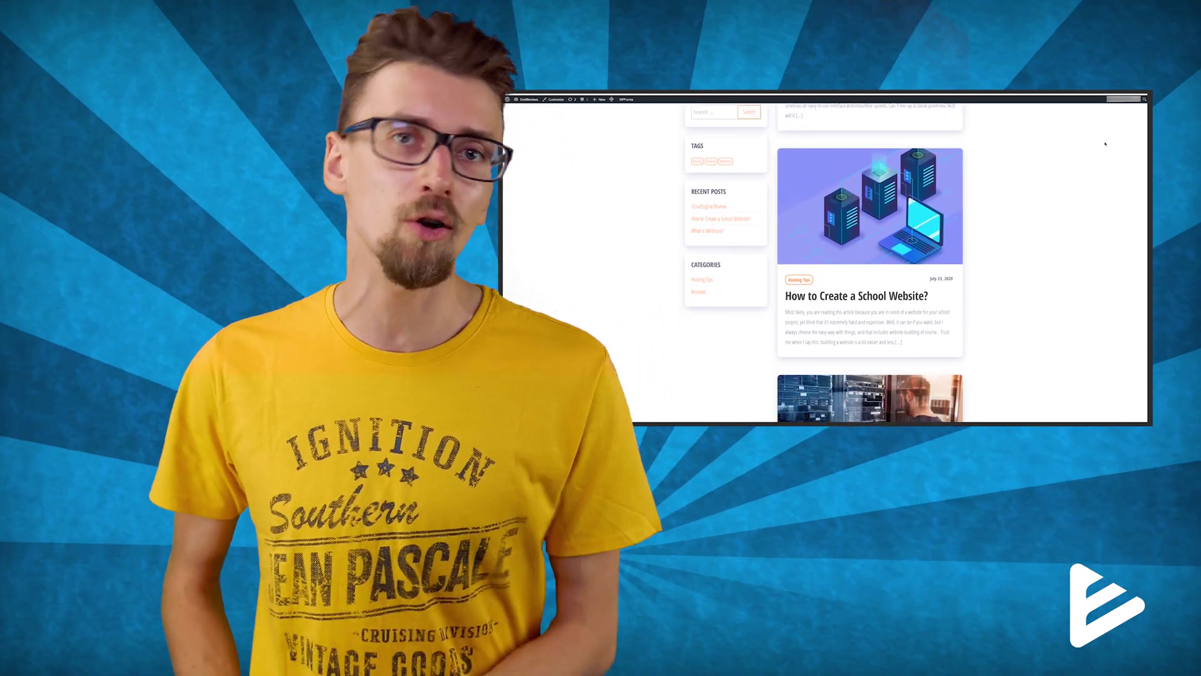